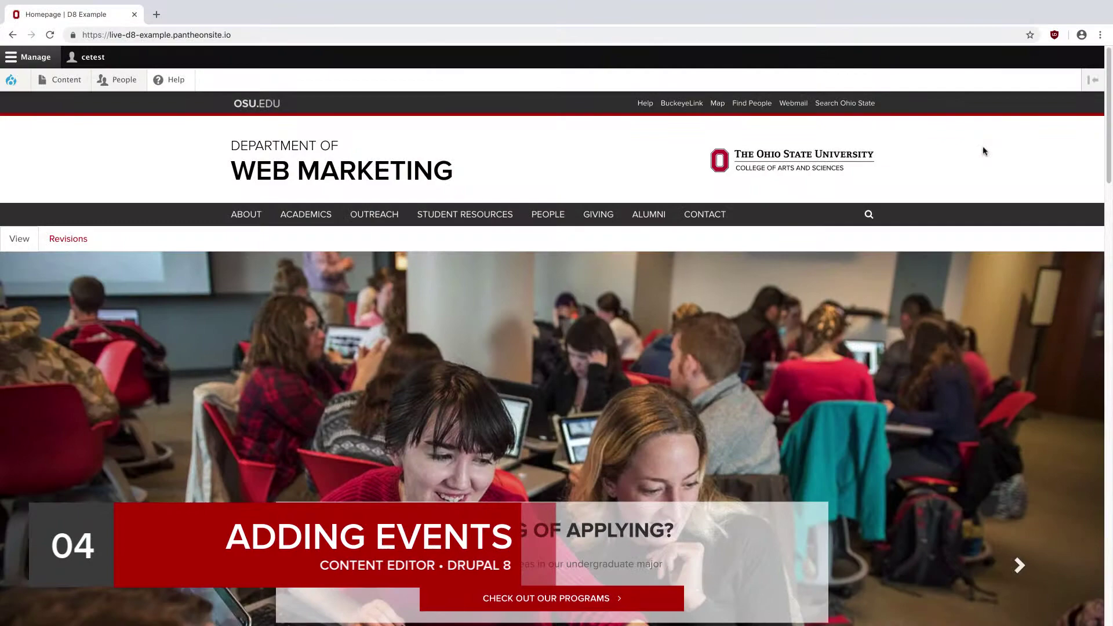
# Scroll to Upcoming Events and bring up the full Events listing via MORE EVENTS.
pyautogui.scroll(-10, 983, 160)
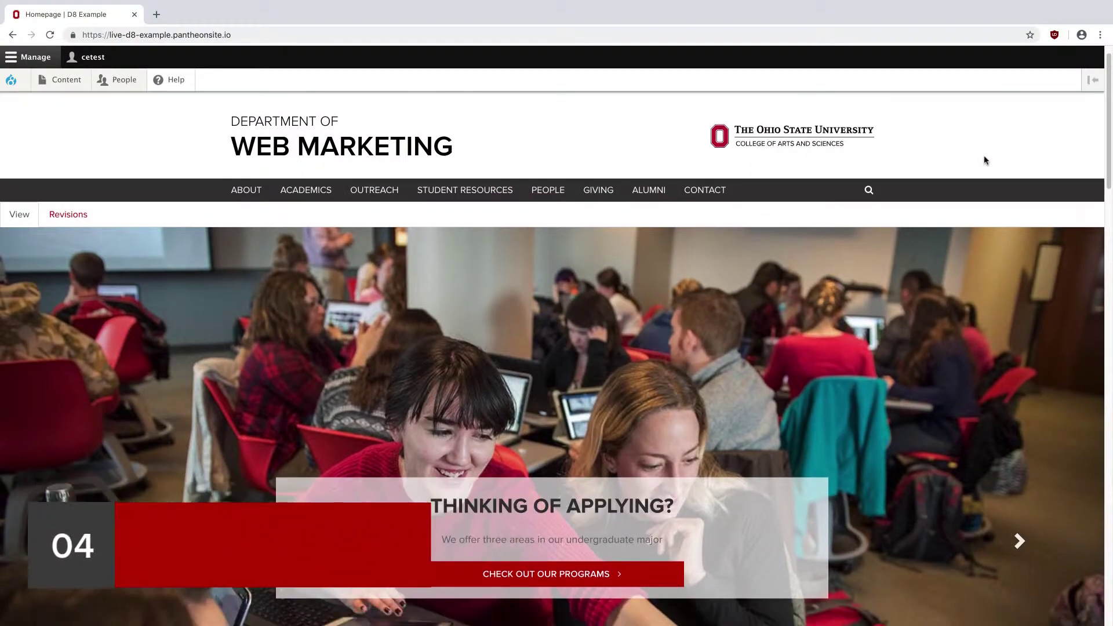
pyautogui.scroll(-6, 984, 160)
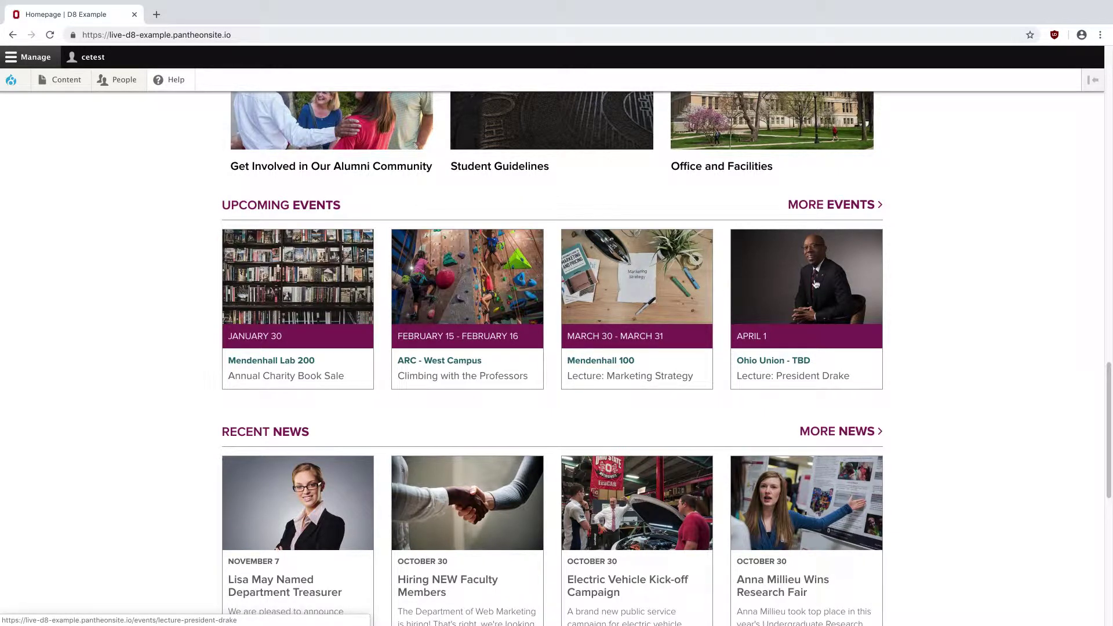
pyautogui.click(814, 209)
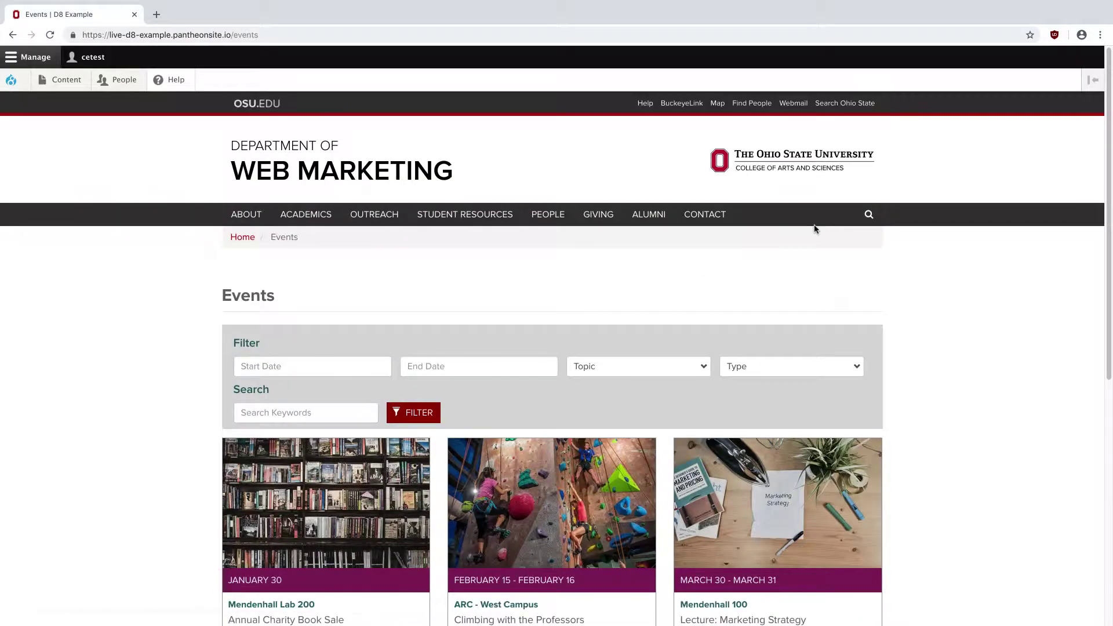
pyautogui.scroll(-2, 896, 268)
pyautogui.scroll(-3, 901, 274)
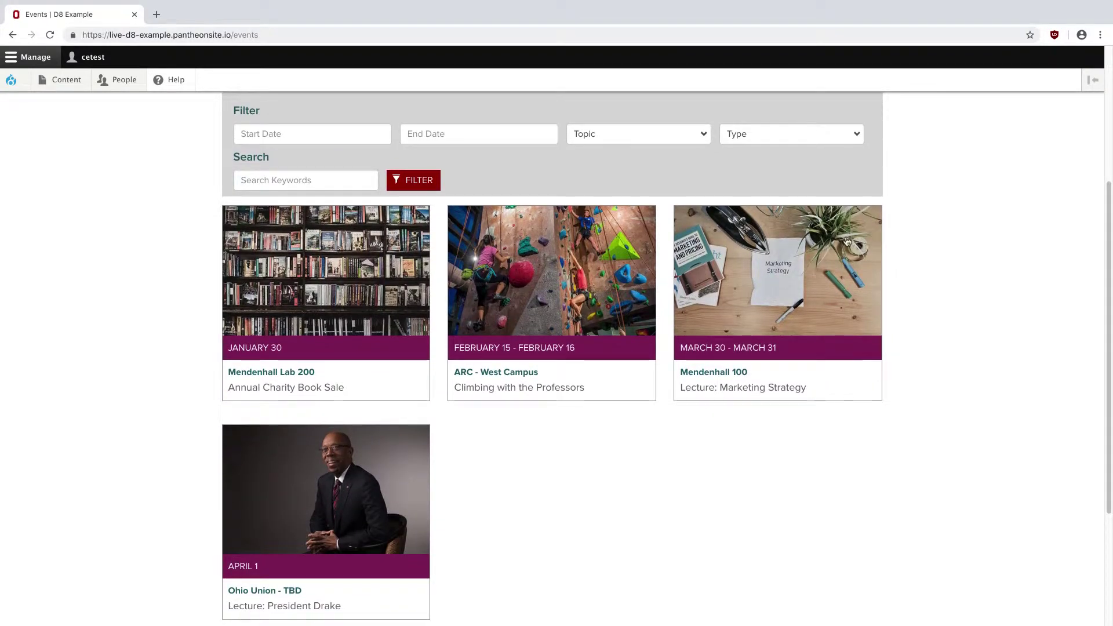
pyautogui.scroll(1, 850, 243)
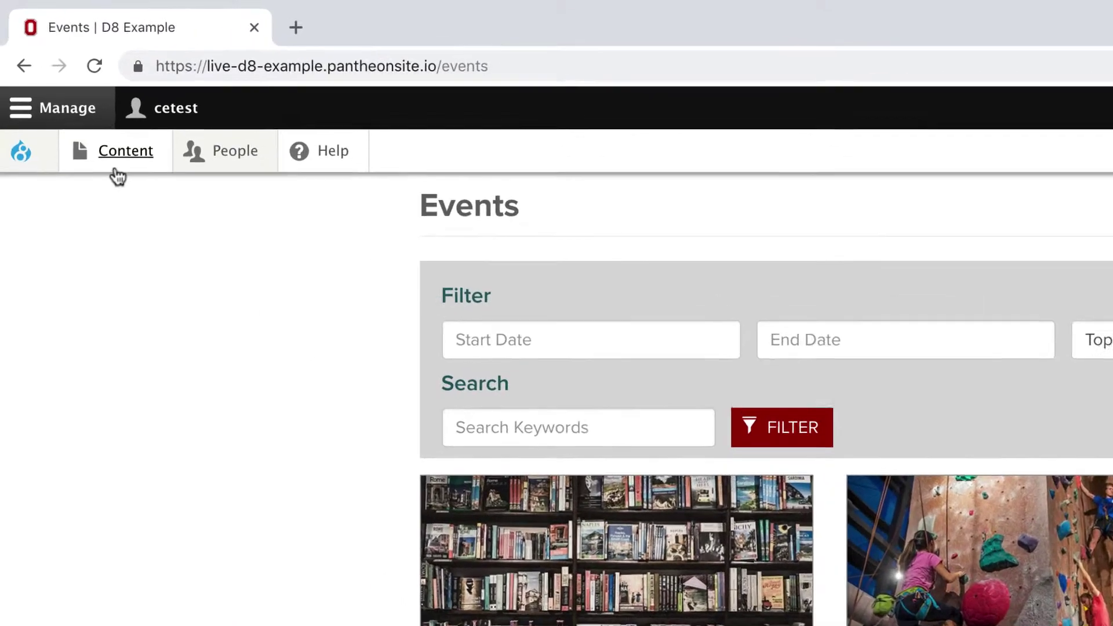
# Start a new Event from Content > Add content in the admin toolbar.
pyautogui.moveTo(62, 85)
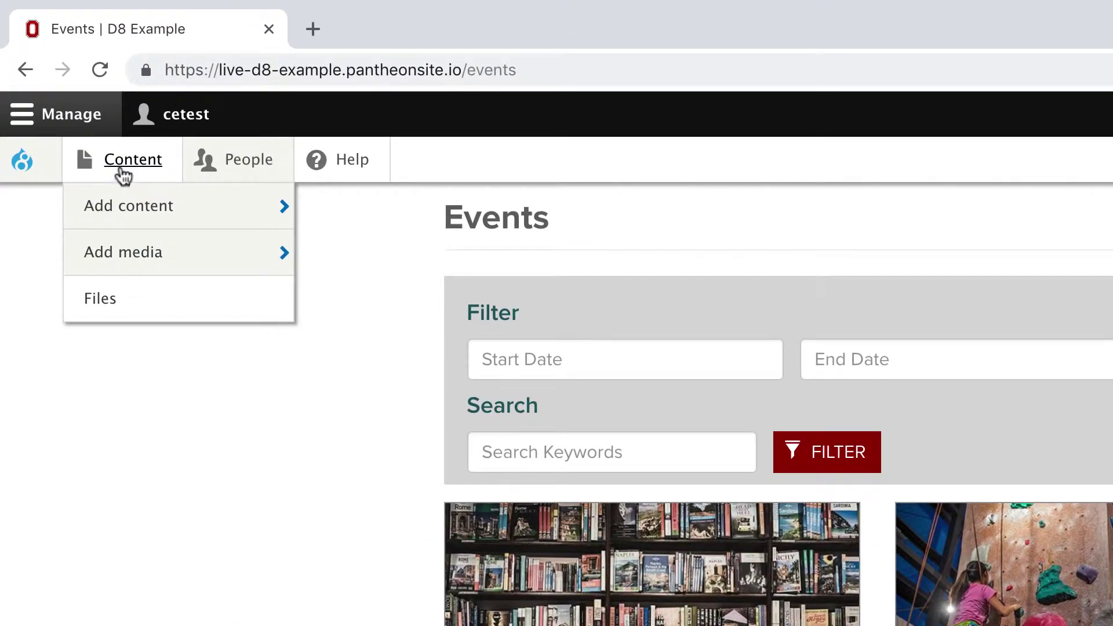
pyautogui.moveTo(131, 223)
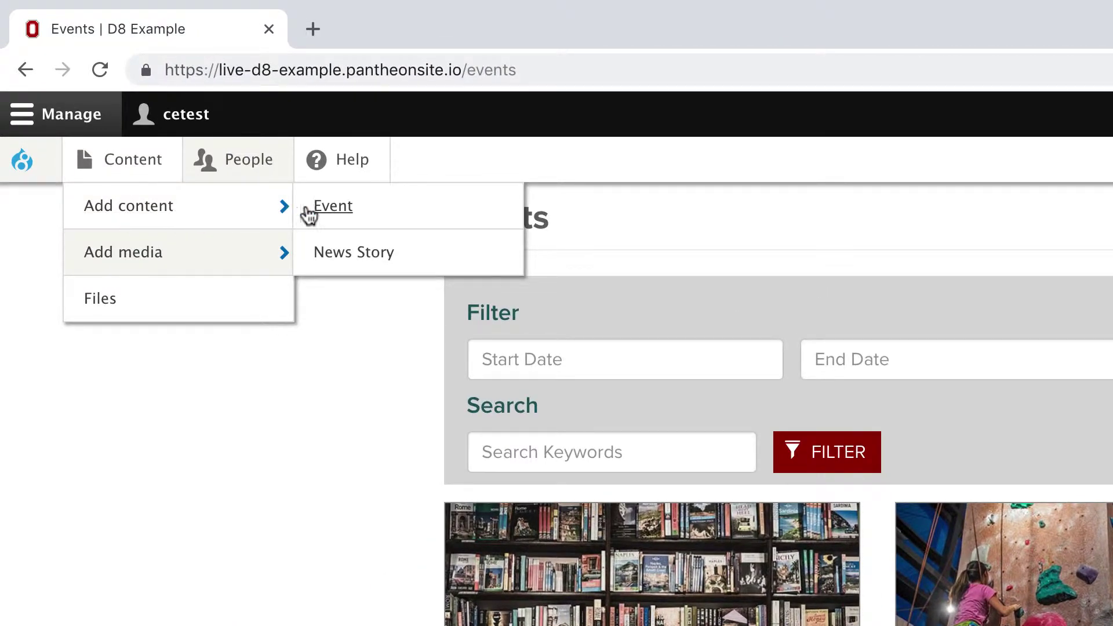
pyautogui.click(334, 213)
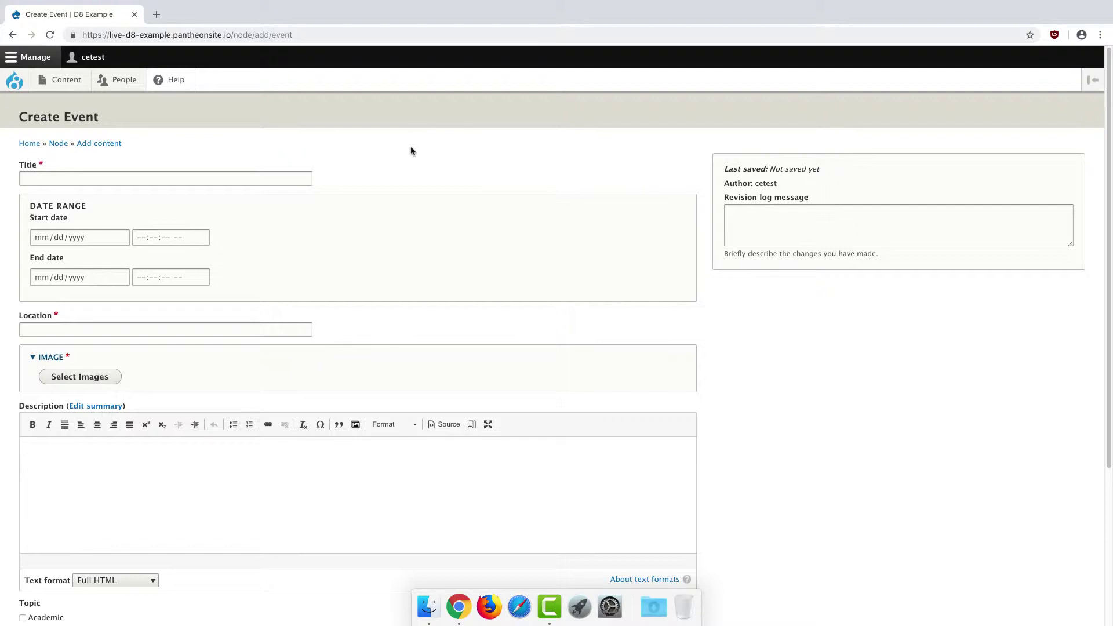
pyautogui.hotkey('ctrl', 'Up')
# Copy the title 'Student Meet and Greet' from event-story.docx in Word and return to the form.
pyautogui.click(658, 206)
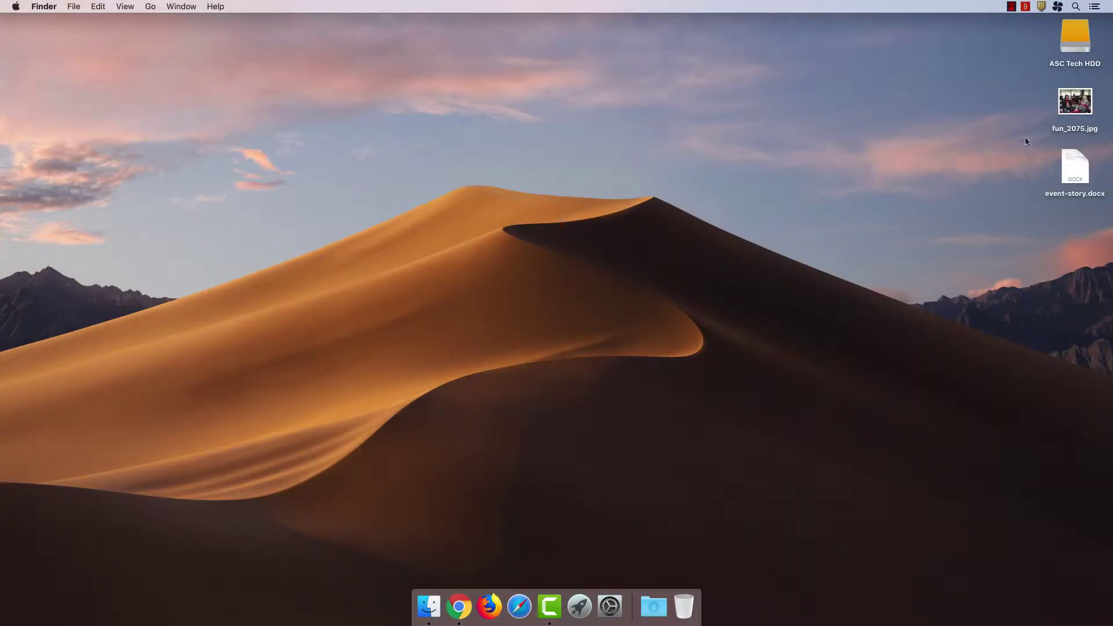
pyautogui.doubleClick(1072, 167)
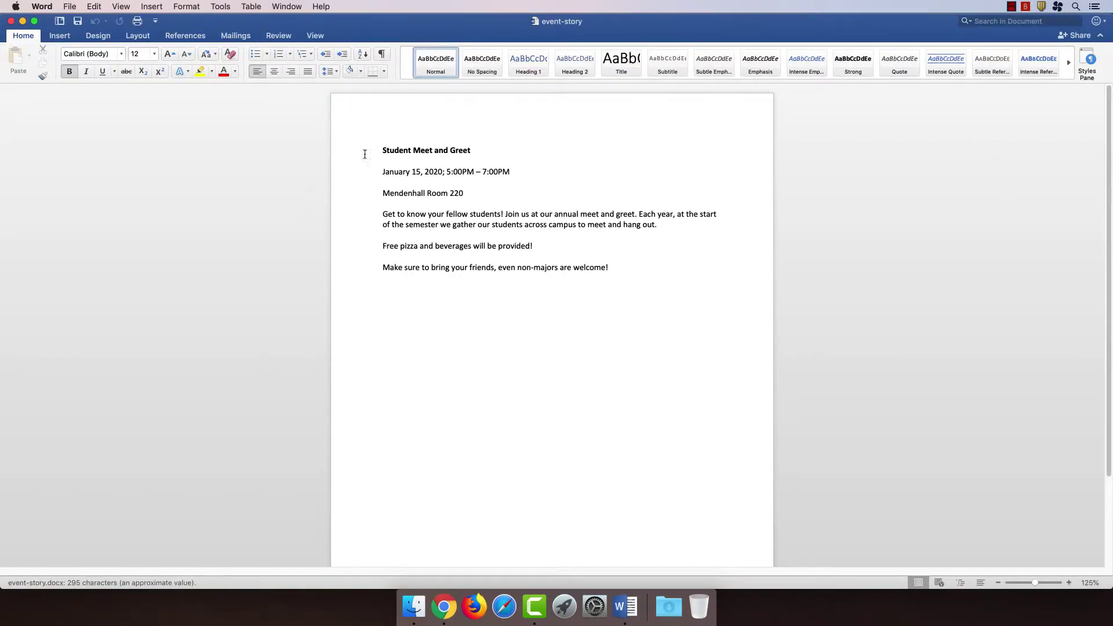
pyautogui.moveTo(382, 150); pyautogui.dragTo(471, 152)
pyautogui.press('cmd+c')
pyautogui.hotkey('ctrl', 'Up')
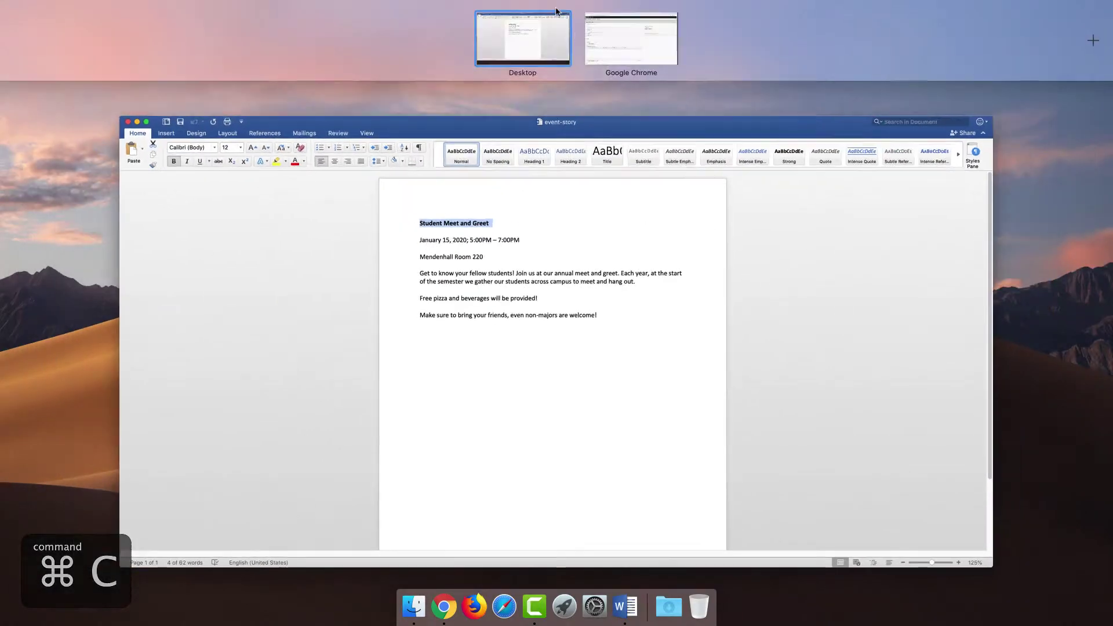
pyautogui.click(594, 47)
# Paste 'Student Meet and Greet' into the event Title, checking the event-story document.
pyautogui.click(267, 180)
pyautogui.press('cmd+v')
pyautogui.press('cmd+v')
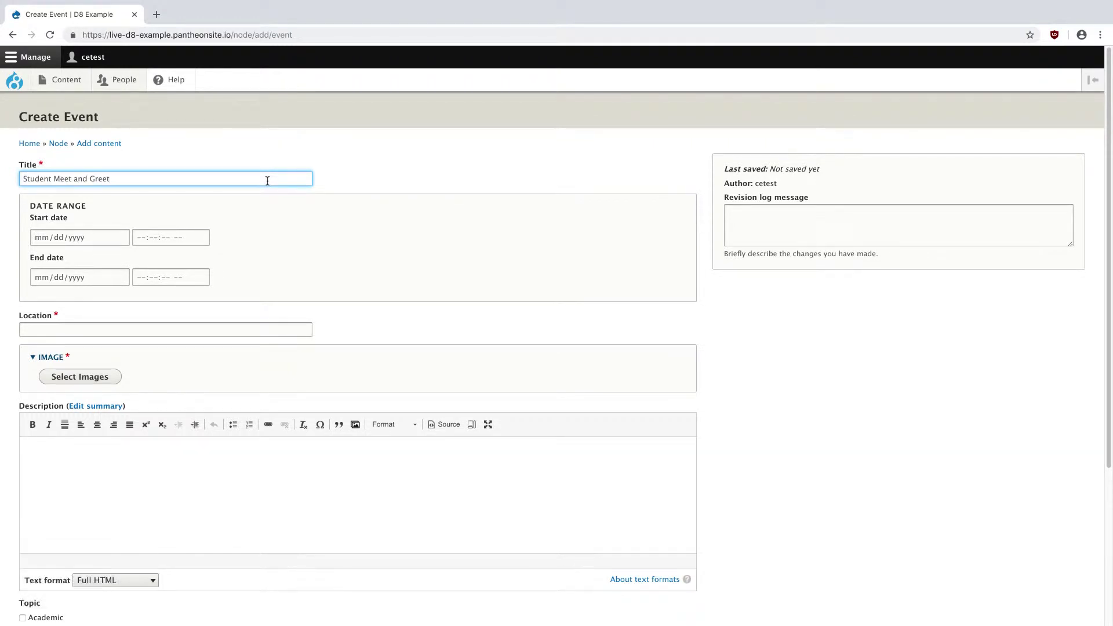
pyautogui.hotkey('ctrl', 'Up')
pyautogui.click(276, 207)
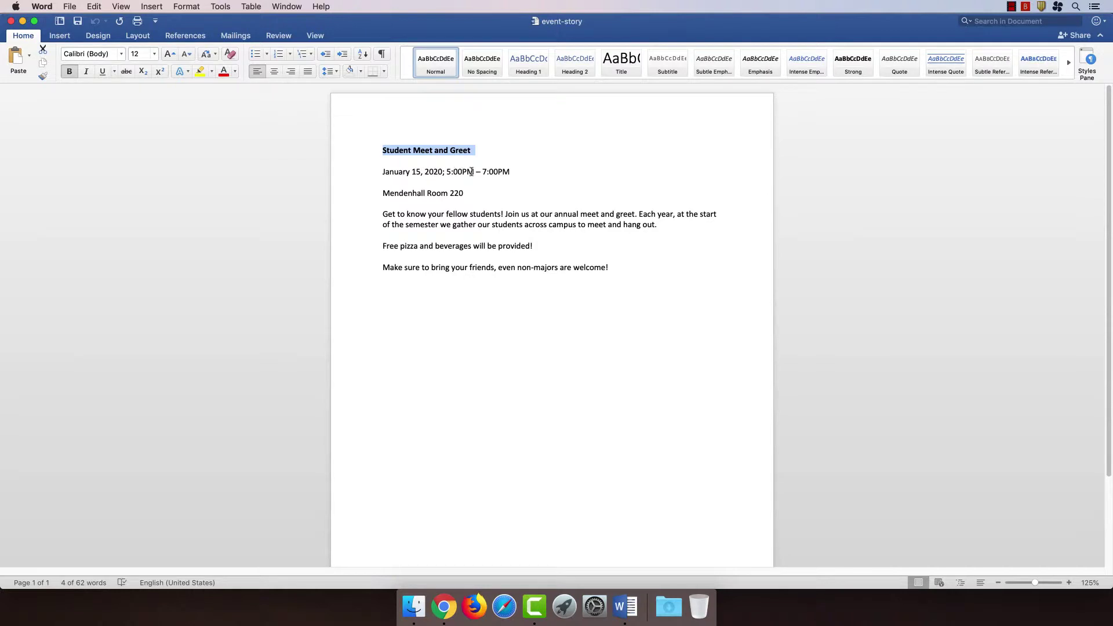
pyautogui.hotkey('ctrl', 'Up')
pyautogui.hotkey('ctrl', 'Right')
# Set the event date range to 01/15/2020, 05:00:00 PM to 07:00:00 PM.
pyautogui.click(44, 242)
pyautogui.write('01/1')
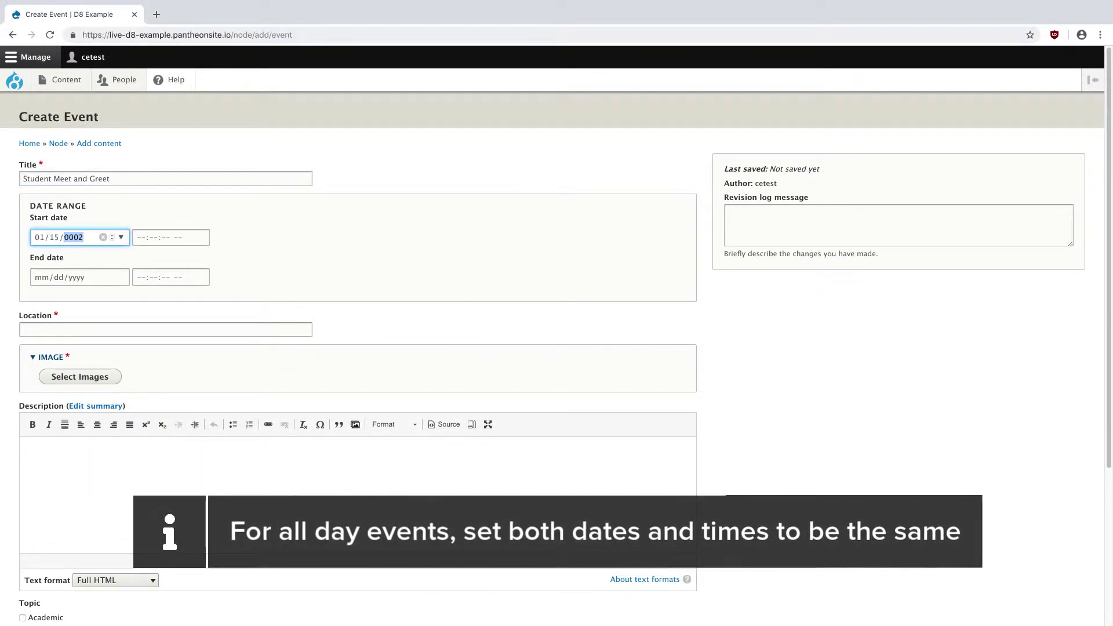
pyautogui.write('5/2020')
pyautogui.press('Tab')
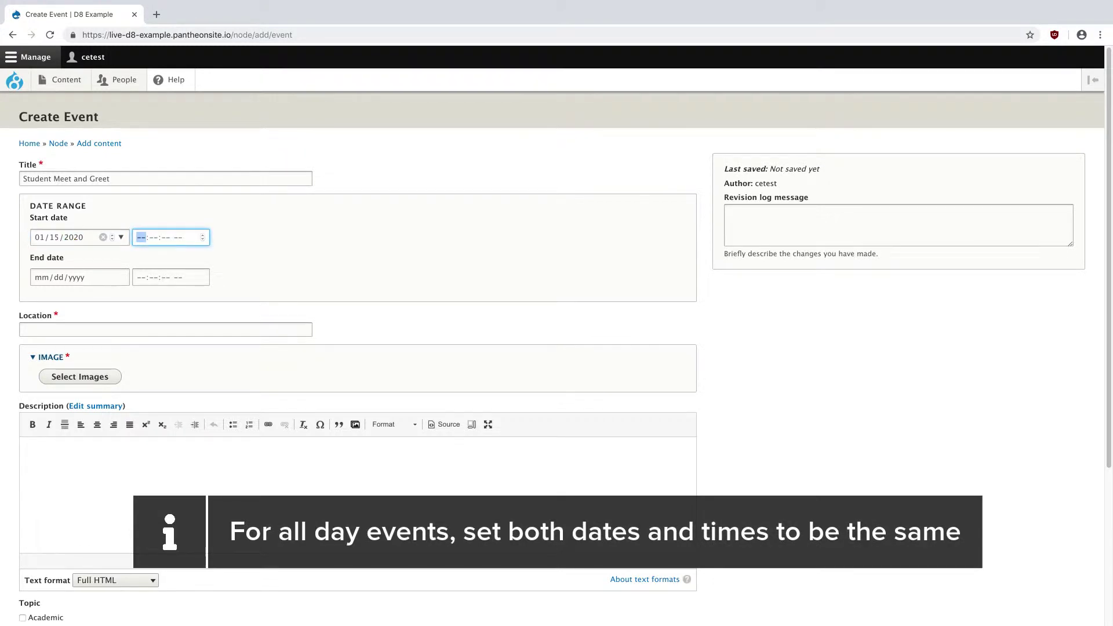
pyautogui.write('05:00:00 PM')
pyautogui.press('Tab')
pyautogui.write('01/15/2020')
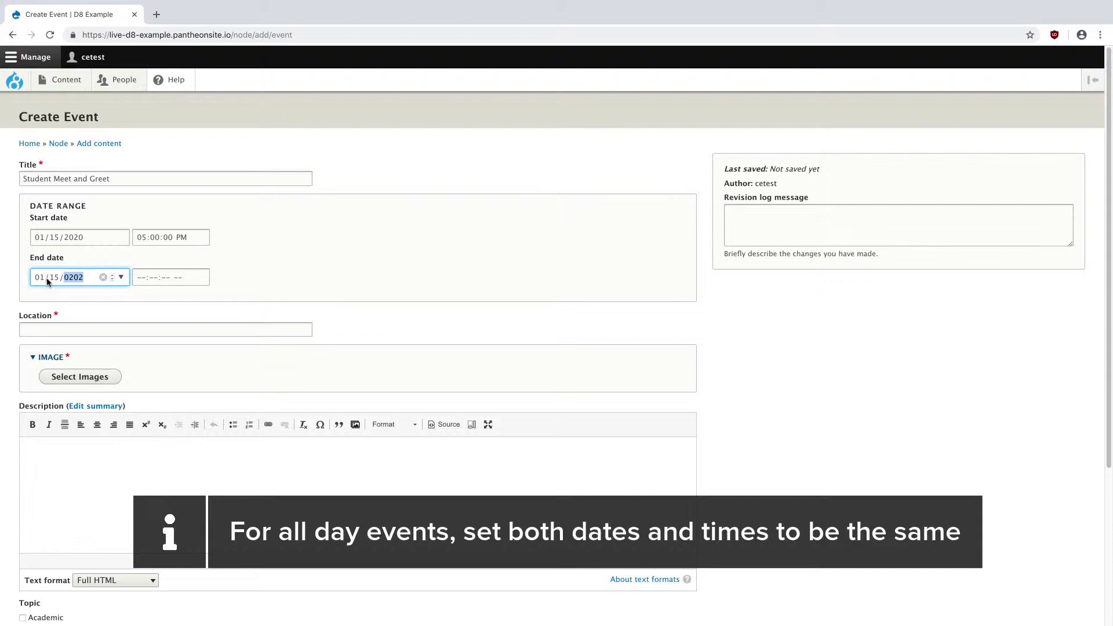
pyautogui.press('Tab')
pyautogui.write('070000')
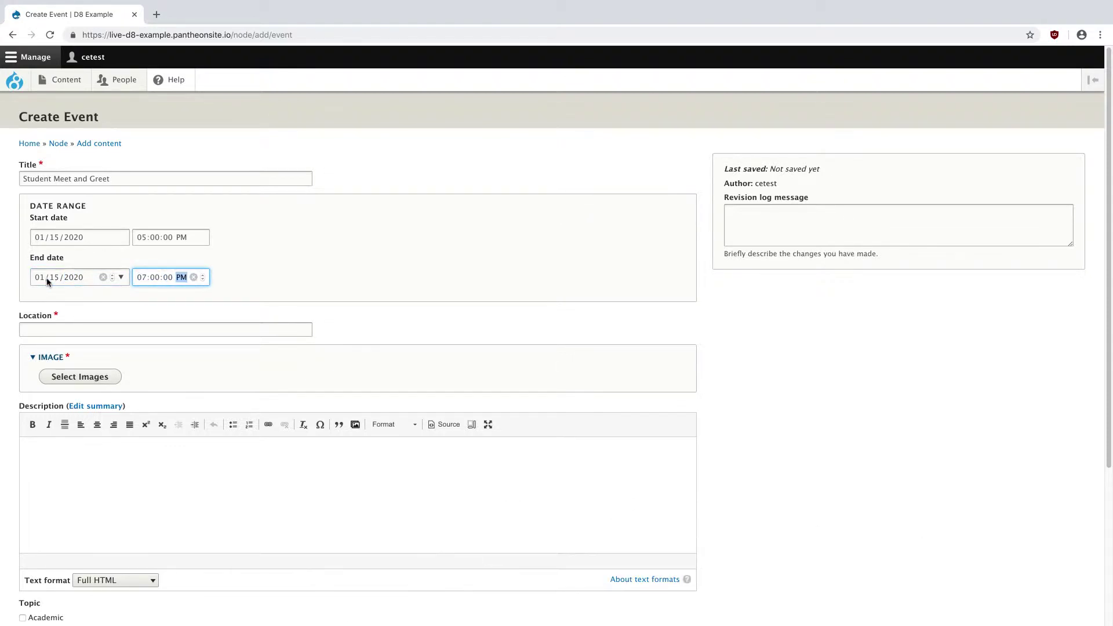
pyautogui.click(45, 325)
pyautogui.hotkey('ctrl', 'Up')
# Copy 'Mendenhall Room 220' from Word into the event's Location field.
pyautogui.click(248, 276)
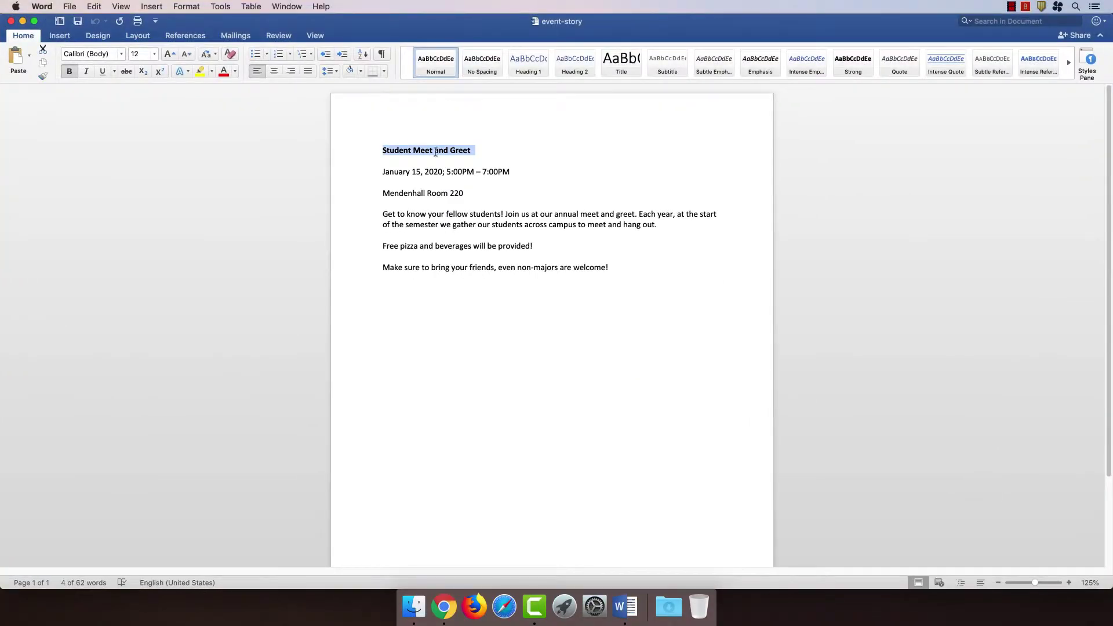
pyautogui.moveTo(381, 193); pyautogui.dragTo(468, 193)
pyautogui.press('super+c')
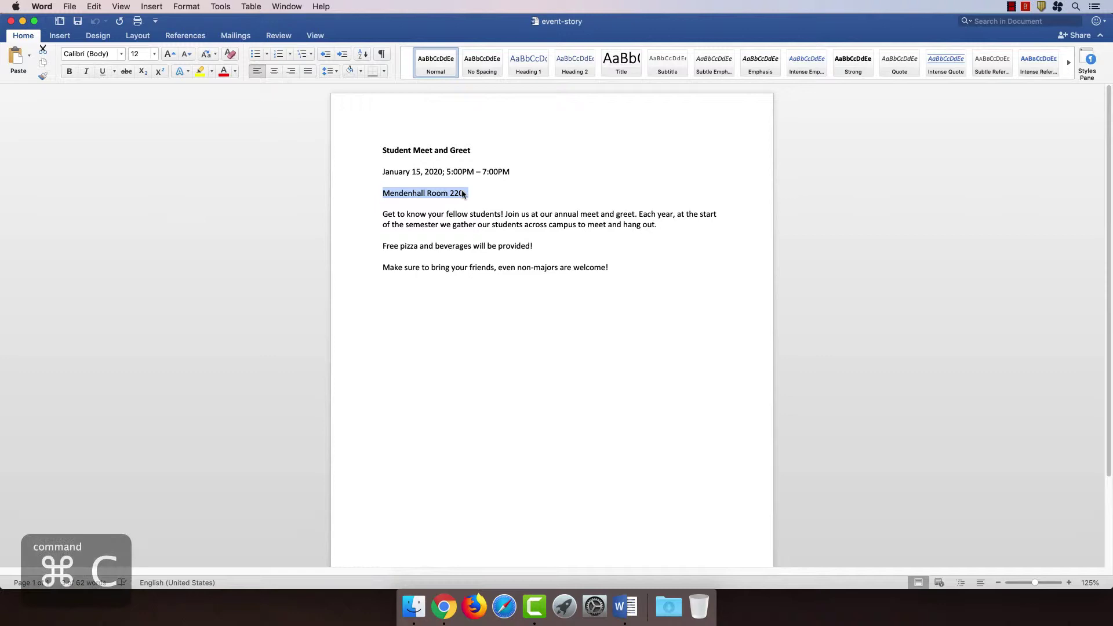
pyautogui.hotkey('ctrl', 'Up')
pyautogui.click(603, 3)
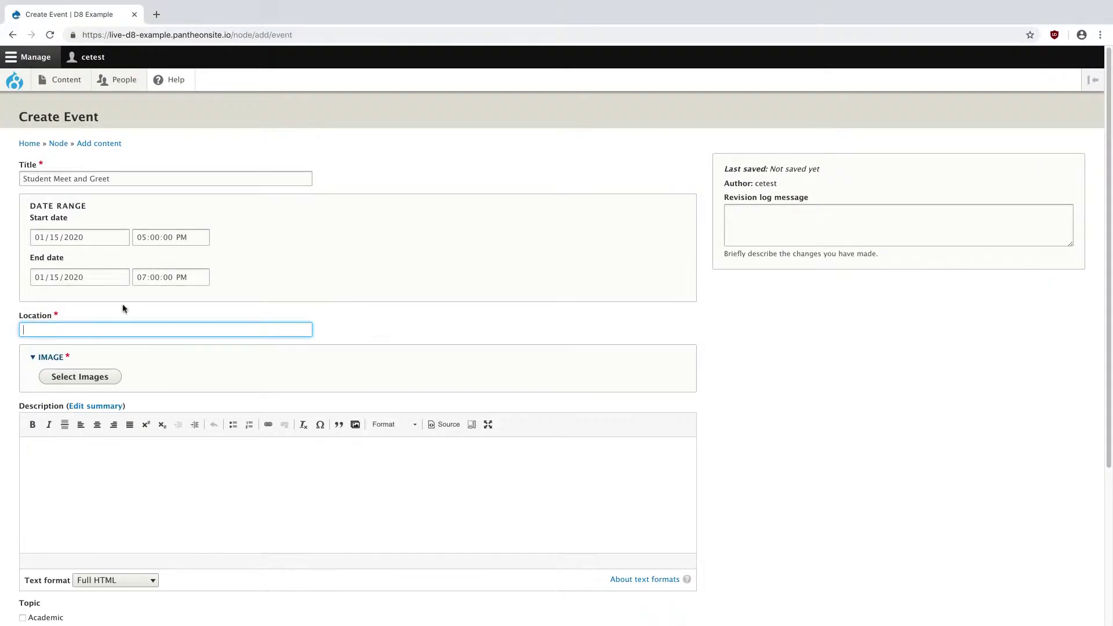
pyautogui.press('super+v')
# Copy the three description paragraphs from Word and paste them into Description.
pyautogui.hotkey('ctrl', 'Up')
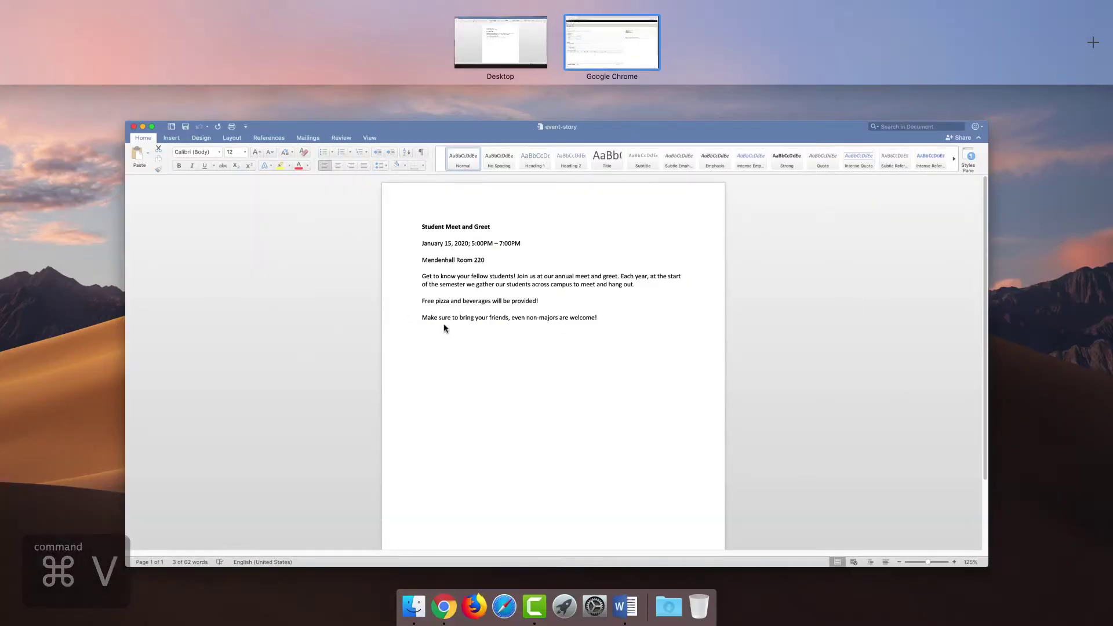
pyautogui.click(446, 325)
pyautogui.moveTo(383, 215); pyautogui.dragTo(619, 267)
pyautogui.press('super+c')
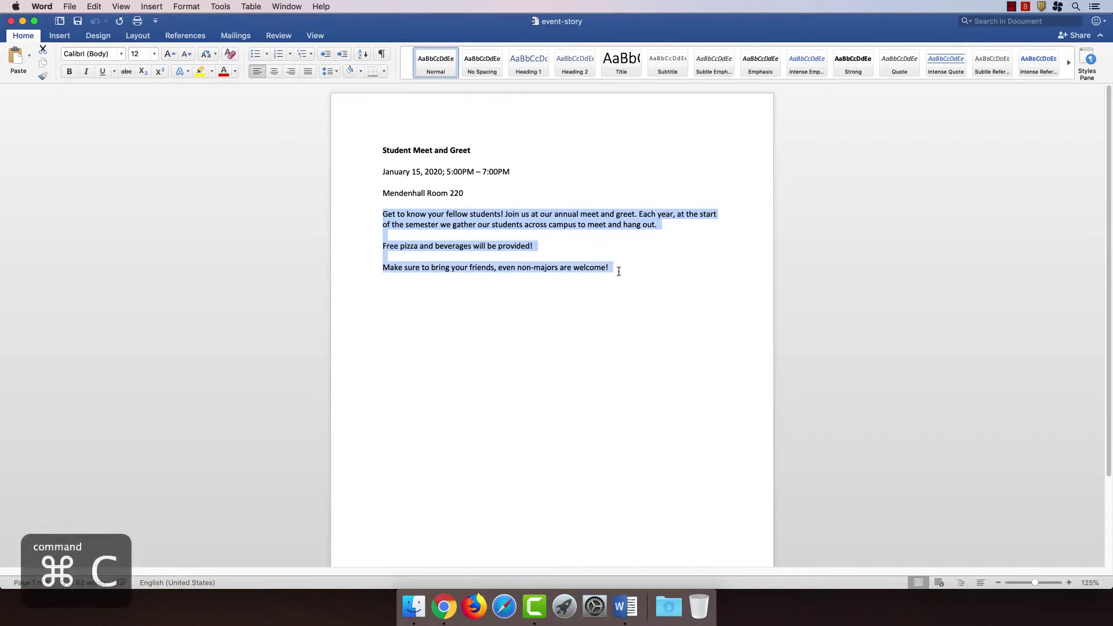
pyautogui.hotkey('ctrl', 'Up')
pyautogui.click(664, 24)
pyautogui.click(348, 463)
pyautogui.press('super+v')
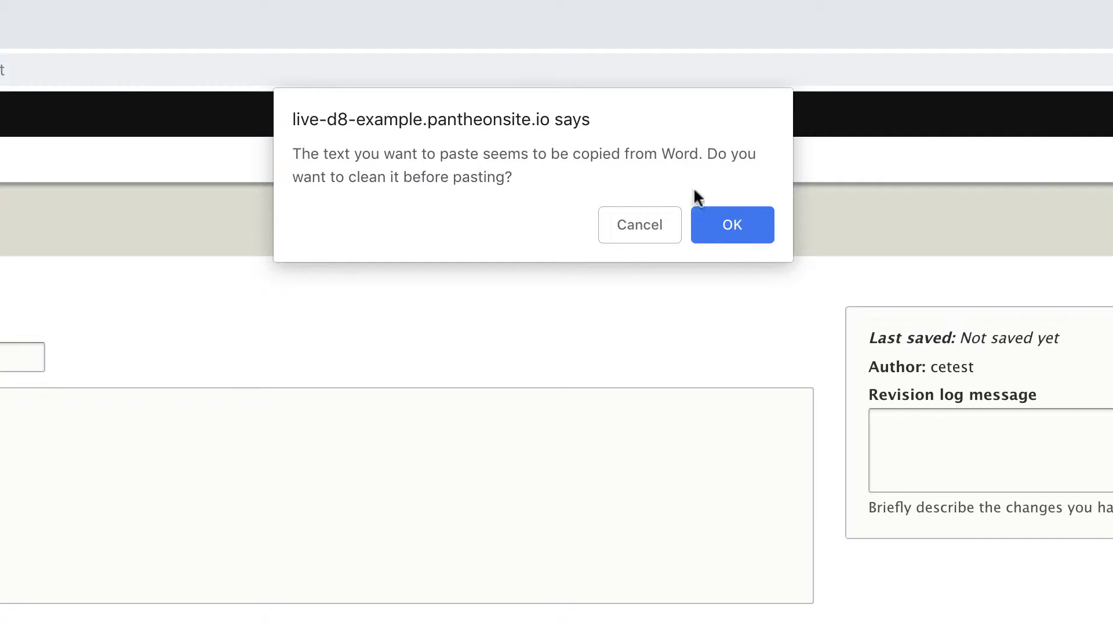
# Strip the Word formatting from the pasted text and delete the two empty paragraphs.
pyautogui.click(709, 229)
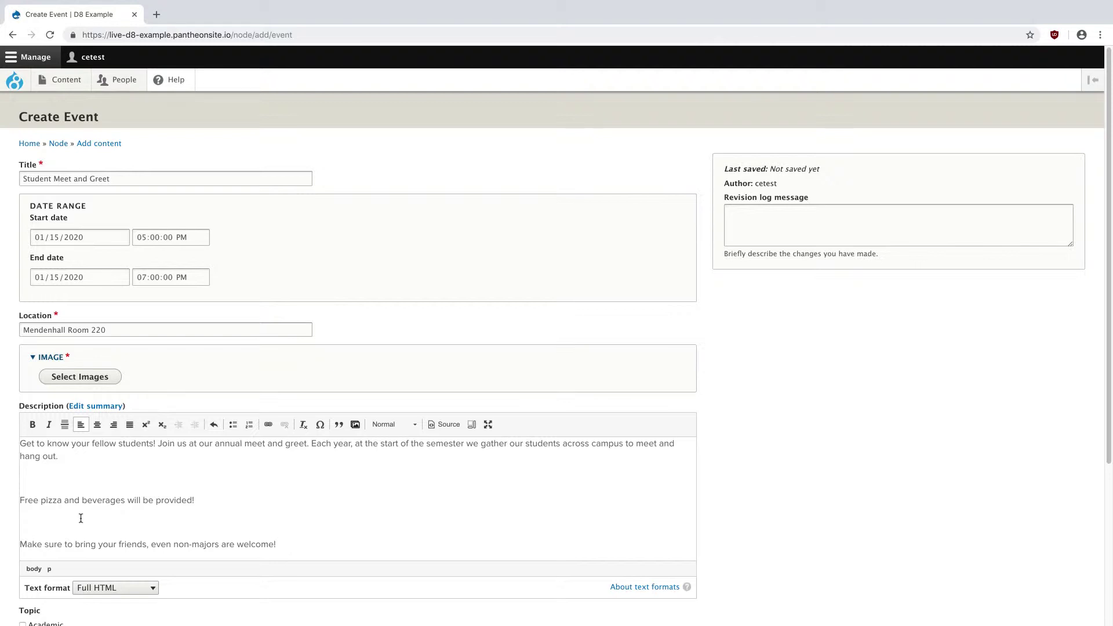
pyautogui.press('BackSpace')
pyautogui.click(85, 475)
pyautogui.press('BackSpace')
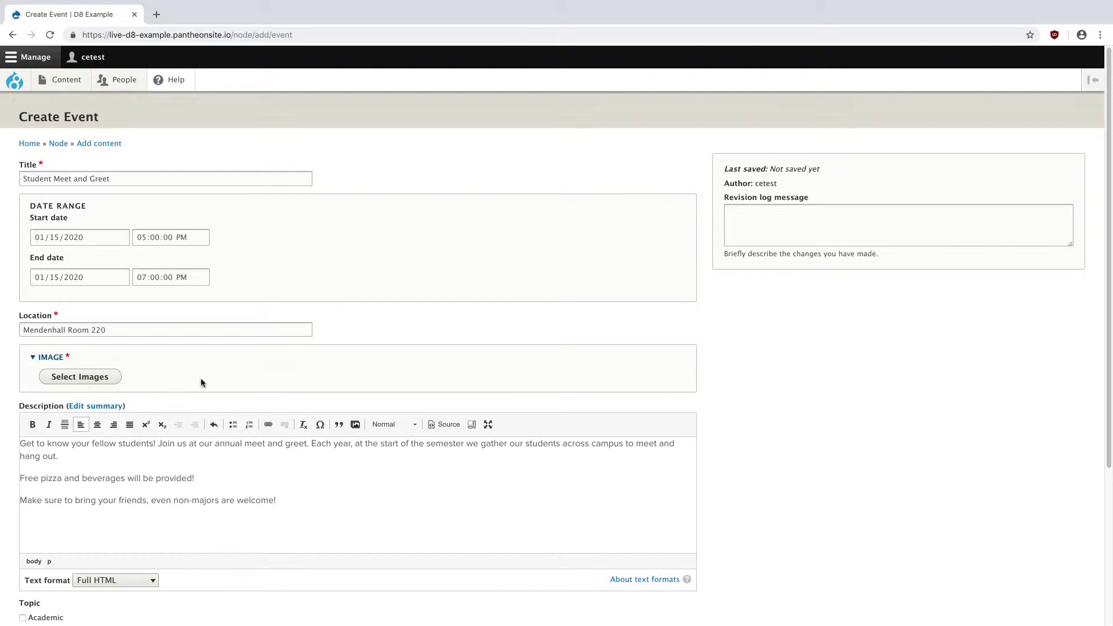
pyautogui.hotkey('ctrl', 'Up')
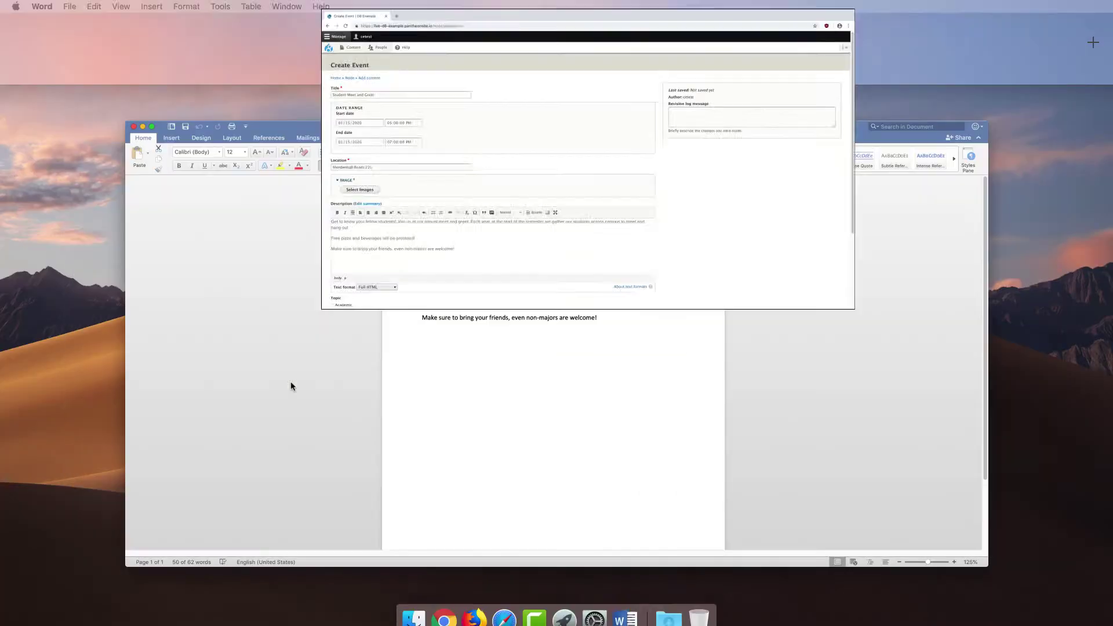
# Close event-story and open fun_2075.jpg from the desktop in Adobe Photoshop CC 2018.
pyautogui.click(290, 355)
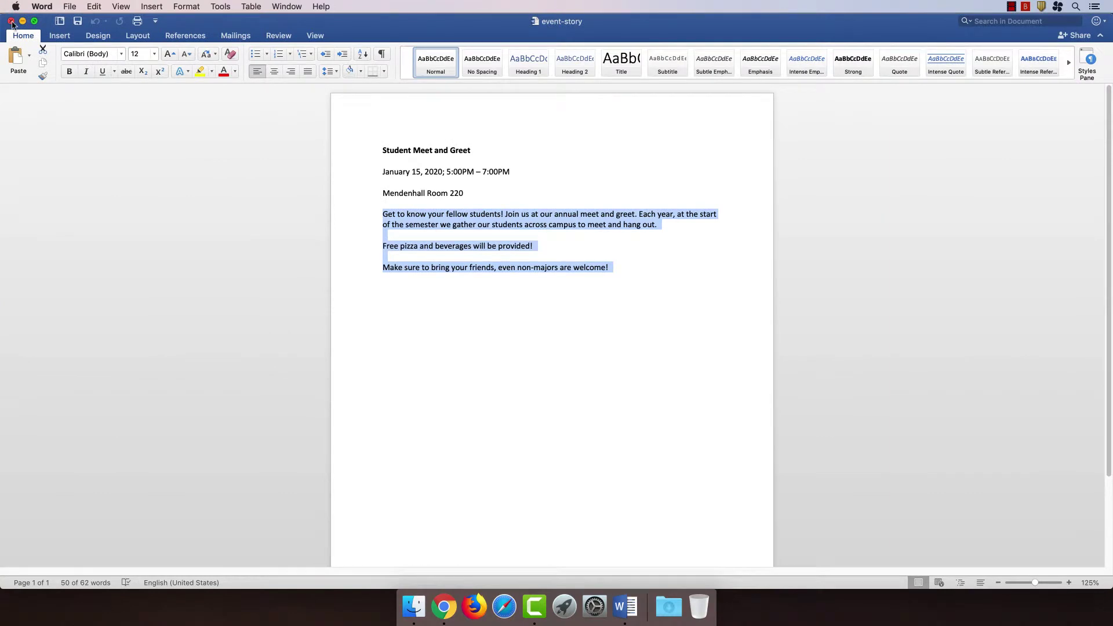
pyautogui.click(11, 21)
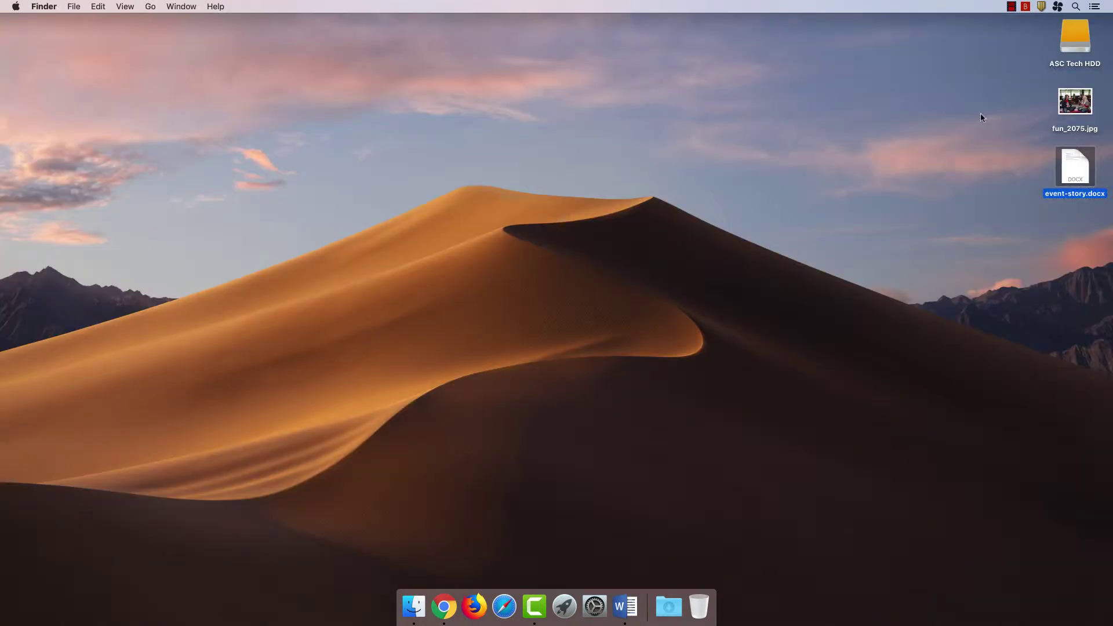
pyautogui.rightClick(1072, 104)
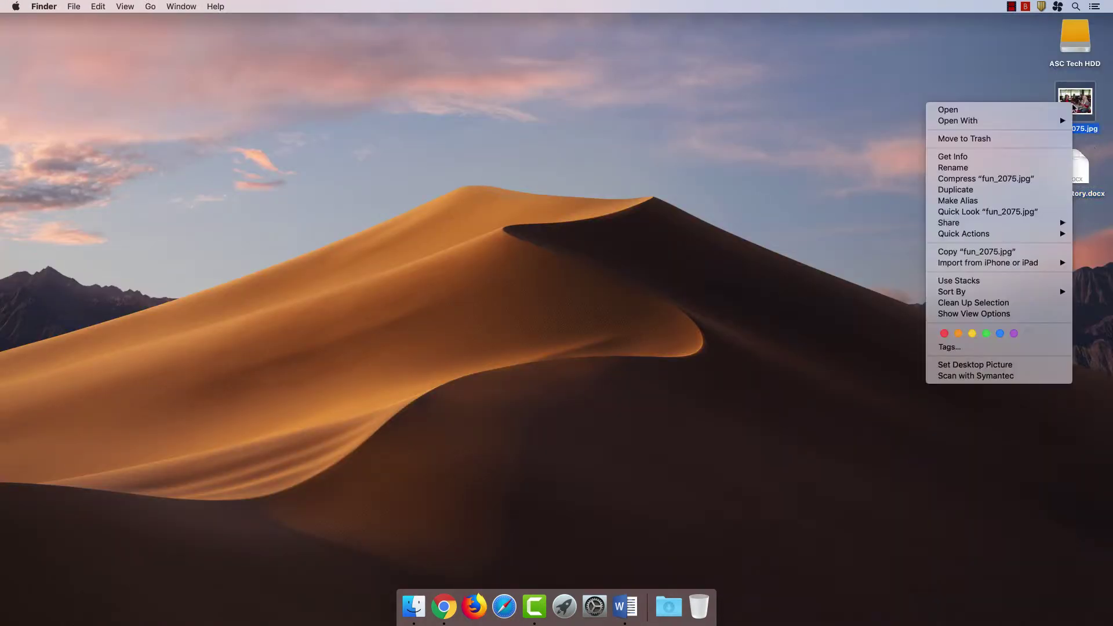
pyautogui.moveTo(1046, 123)
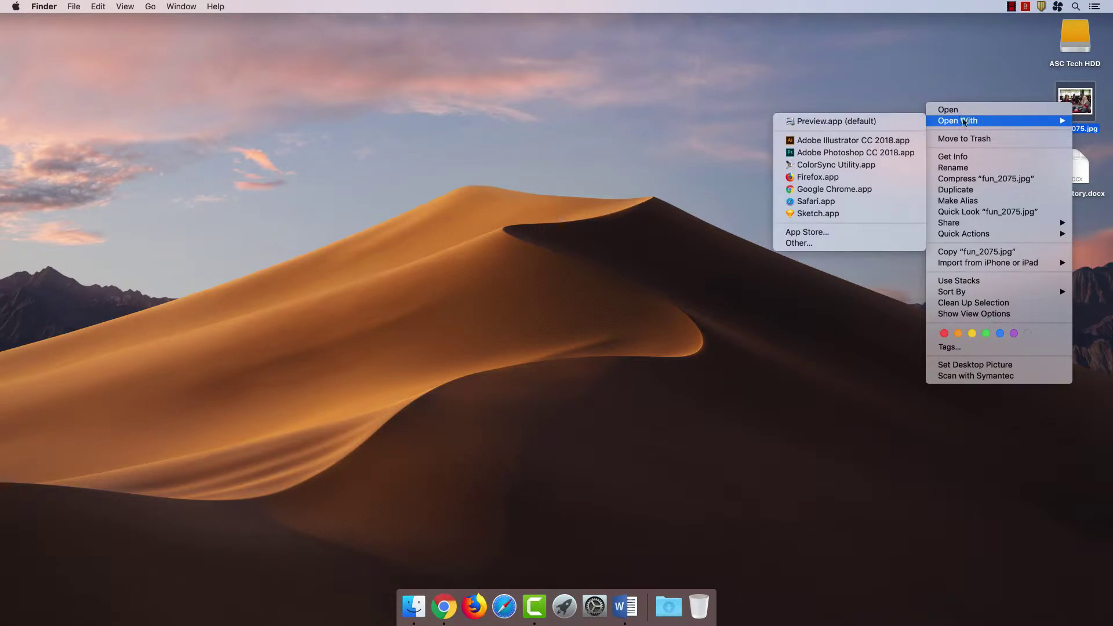
pyautogui.click(895, 152)
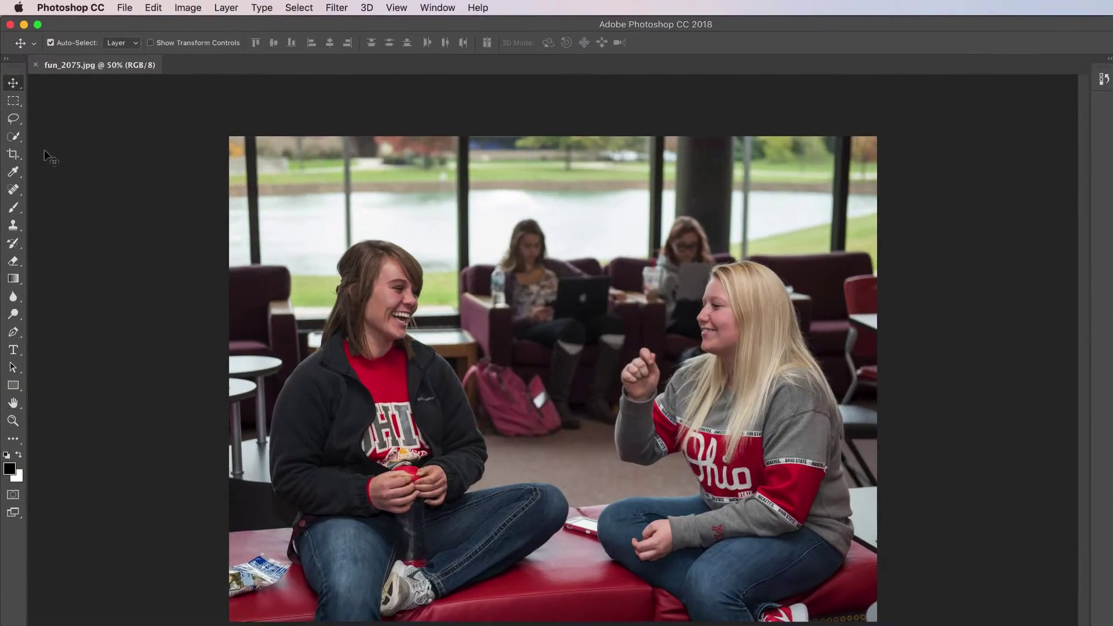
# Crop fun_2075.jpg to a 3:2 ratio, repositioning the photo in the frame before committing.
pyautogui.click(13, 149)
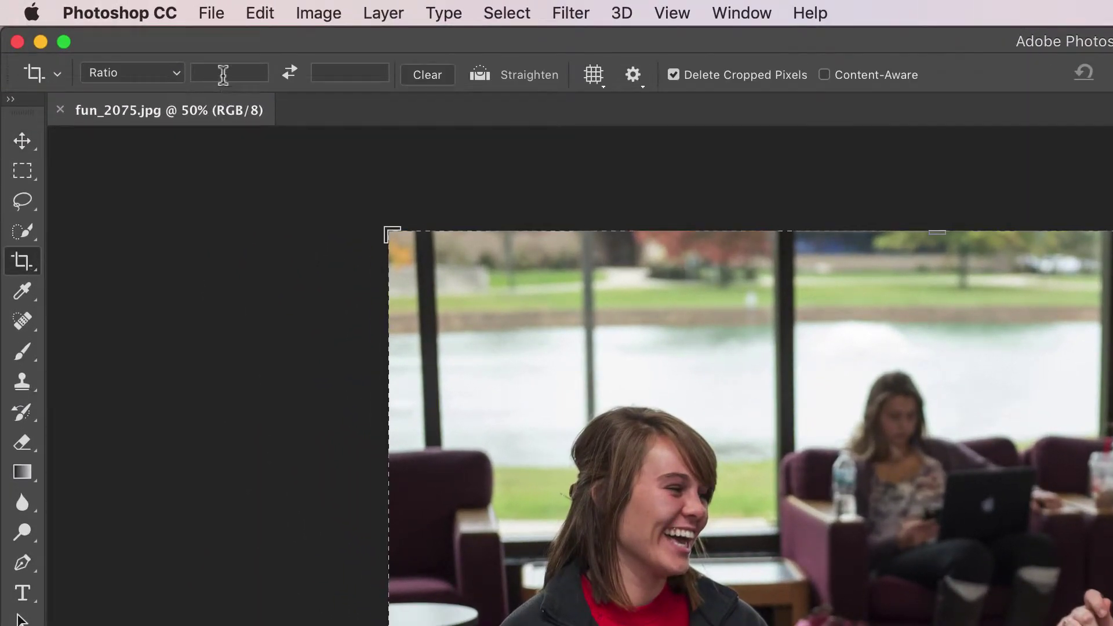
pyautogui.write('3')
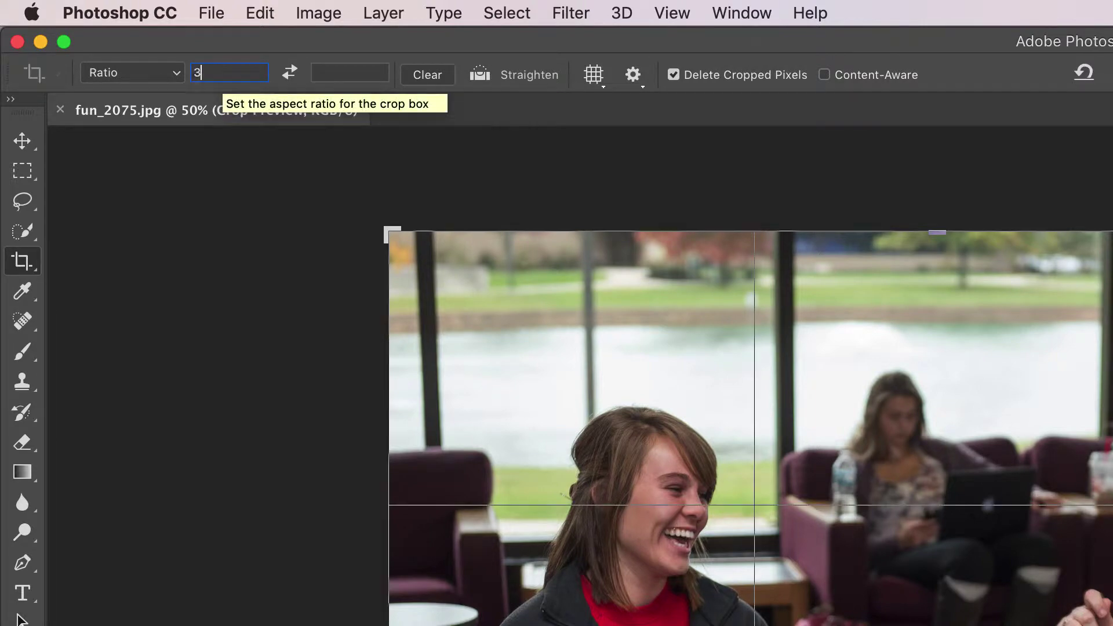
pyautogui.press('Tab')
pyautogui.write('2')
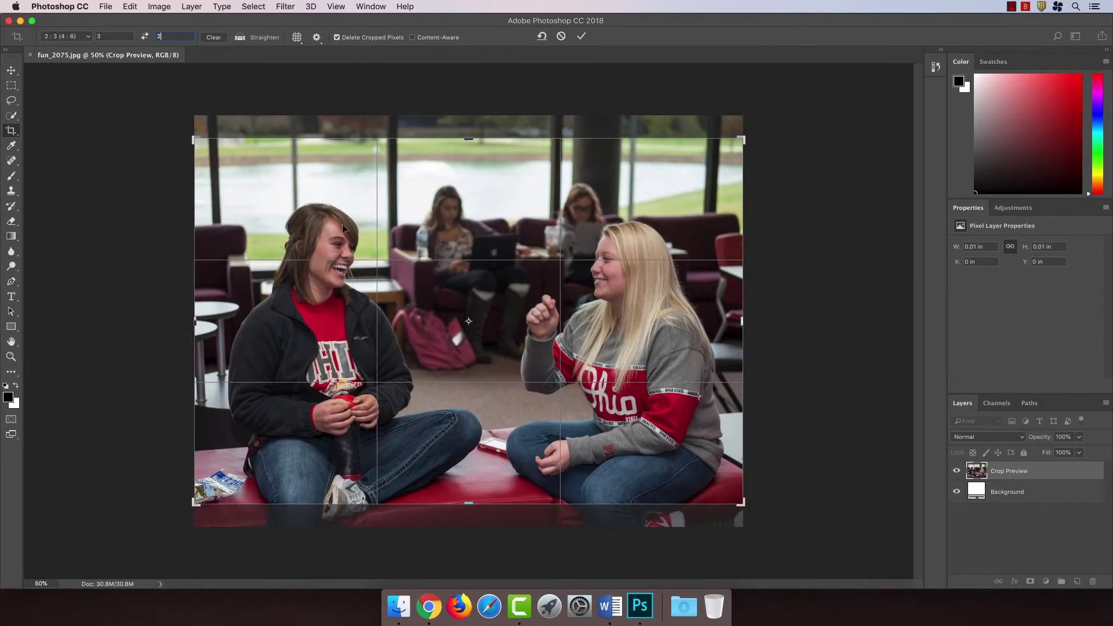
pyautogui.moveTo(343, 228); pyautogui.dragTo(343, 241)
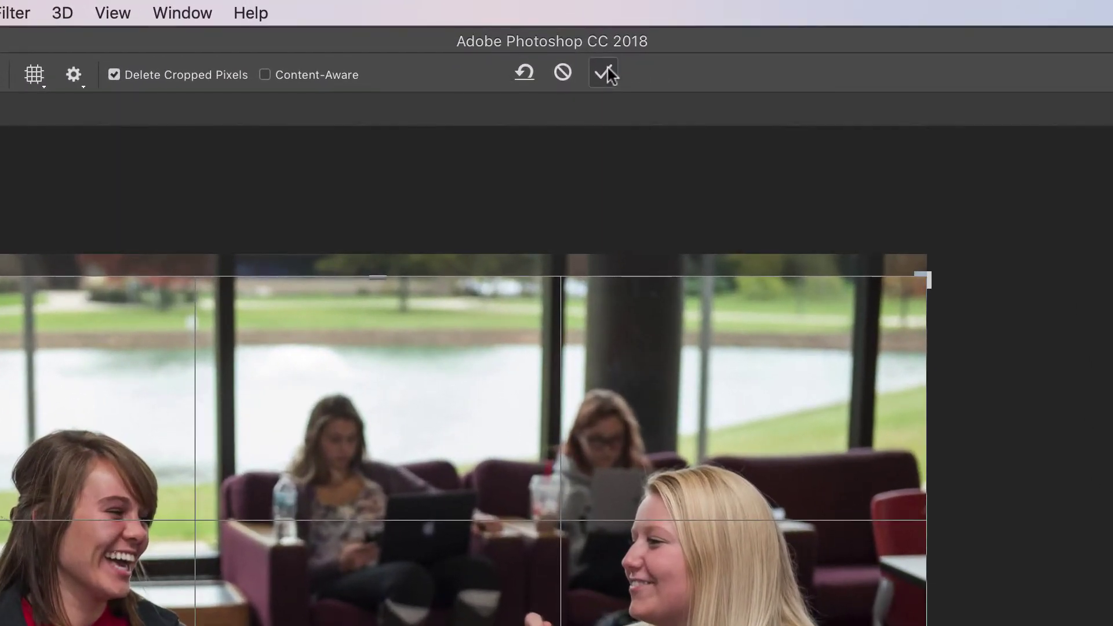
pyautogui.click(603, 73)
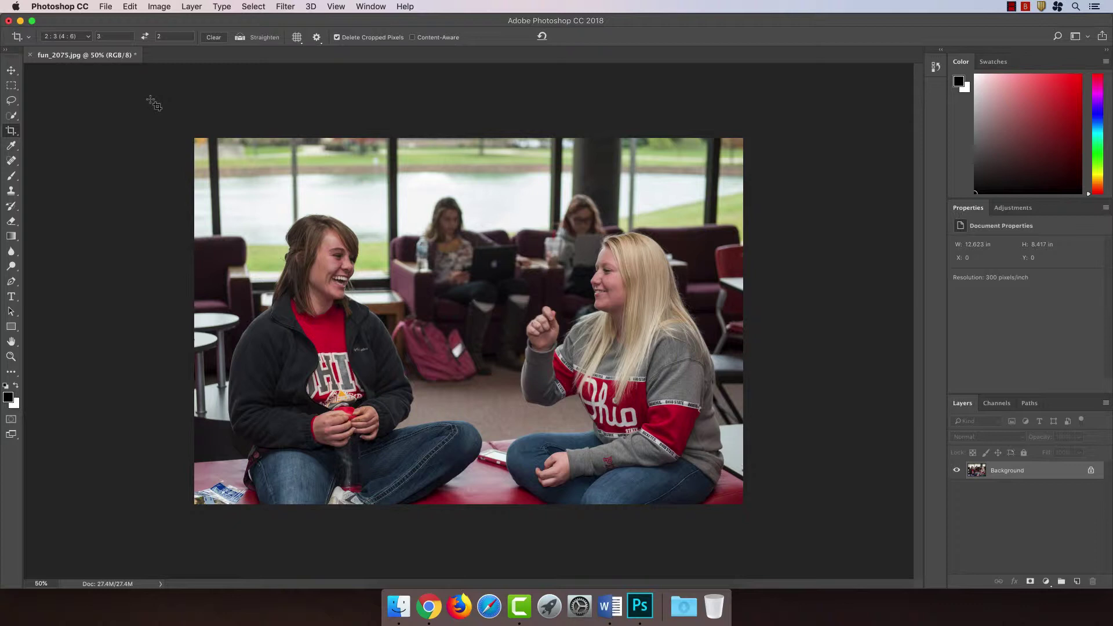
# In File > Export > Export As, set JPG quality 75% and width 600 px (600 × 398).
pyautogui.click(103, 7)
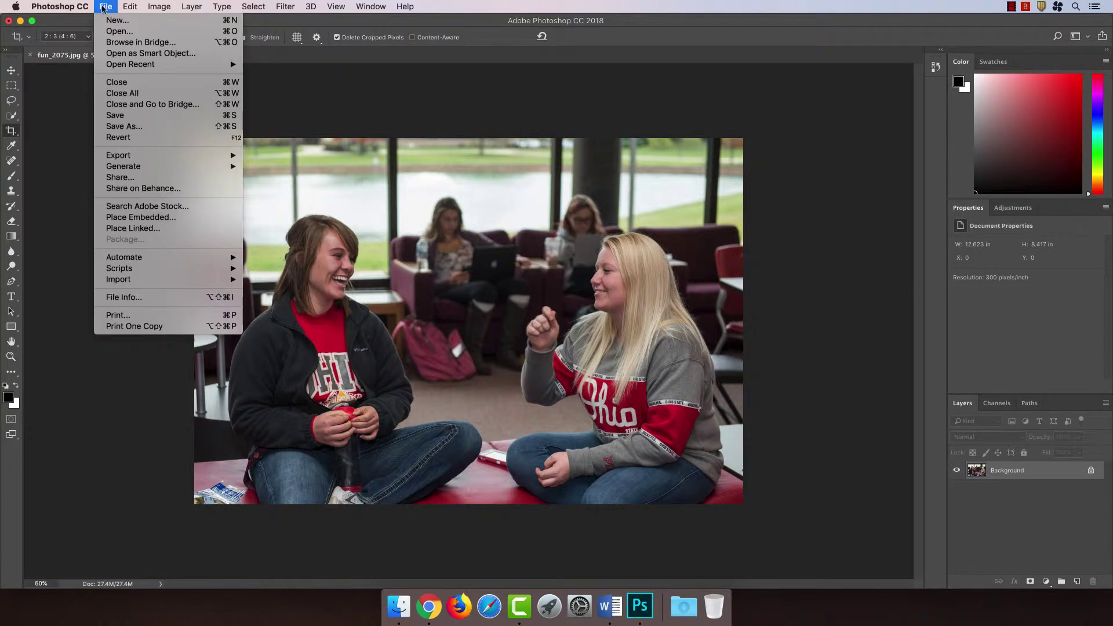
pyautogui.moveTo(170, 158)
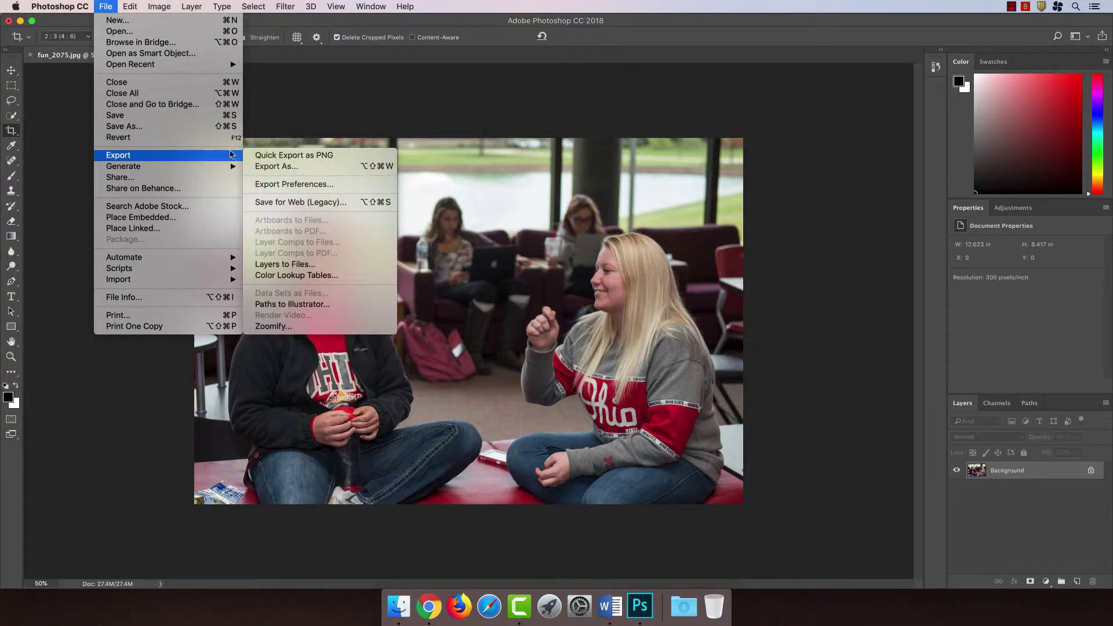
pyautogui.click(259, 168)
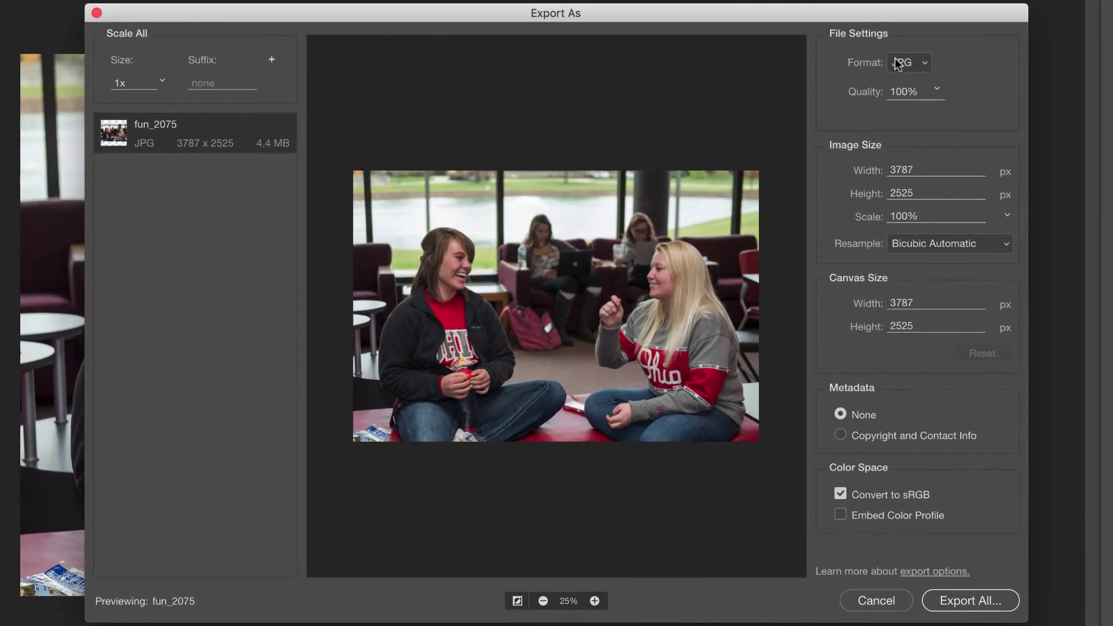
pyautogui.click(885, 90)
pyautogui.write('75')
pyautogui.click(875, 122)
pyautogui.moveTo(916, 168); pyautogui.dragTo(886, 168)
pyautogui.write('600')
pyautogui.click(921, 148)
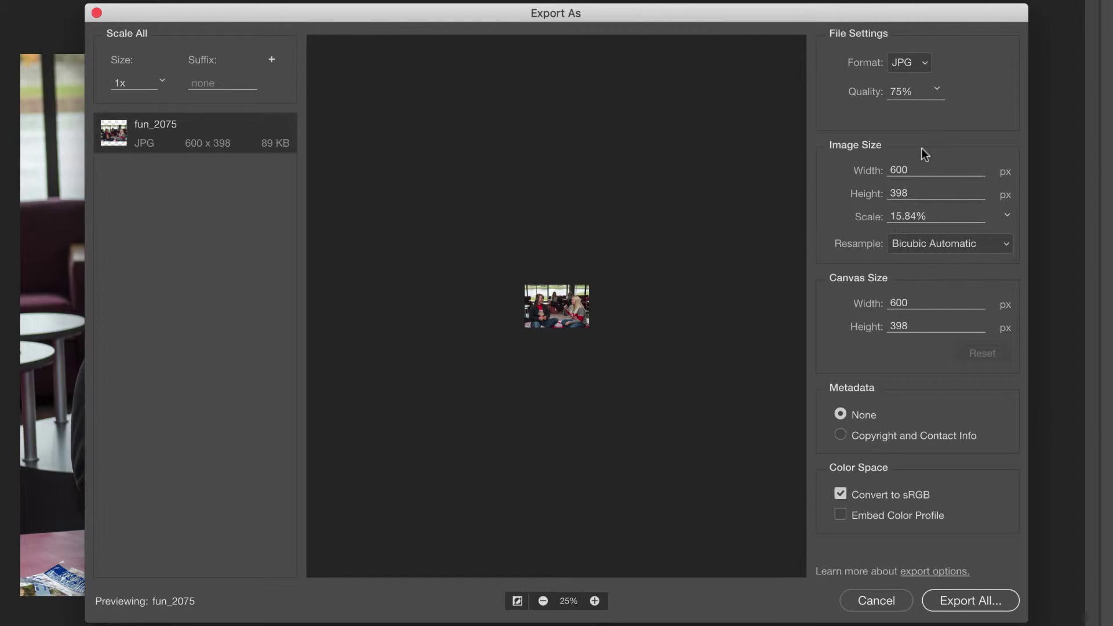
# Export the photo to the Desktop as events-student-meet-greet.jpg and minimize Photoshop.
pyautogui.click(1003, 601)
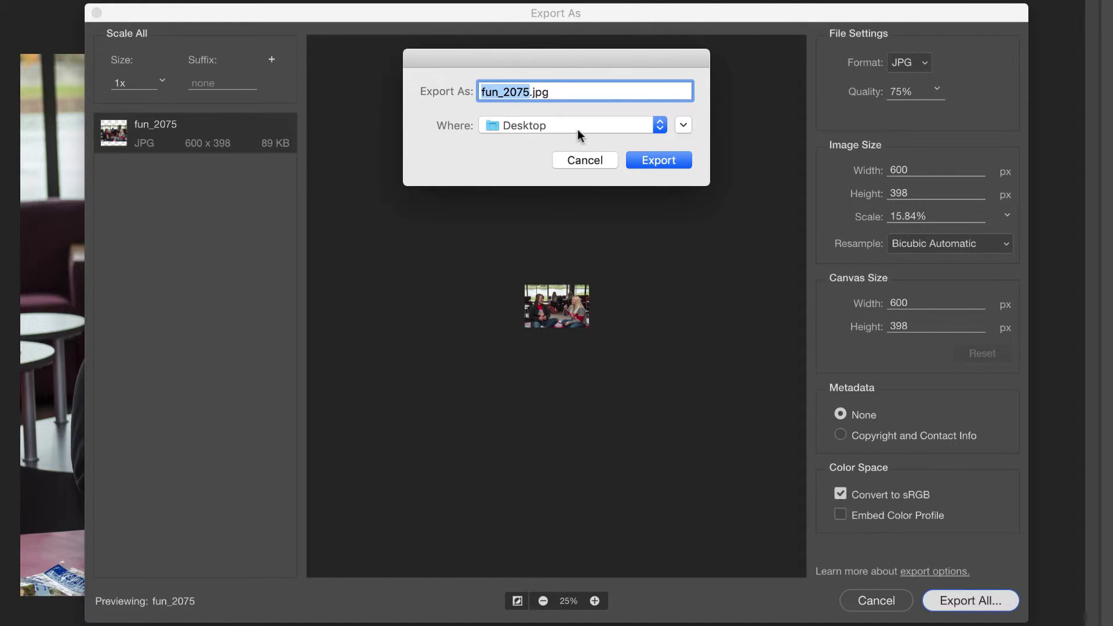
pyautogui.write('events-')
pyautogui.write('student-meet-greet')
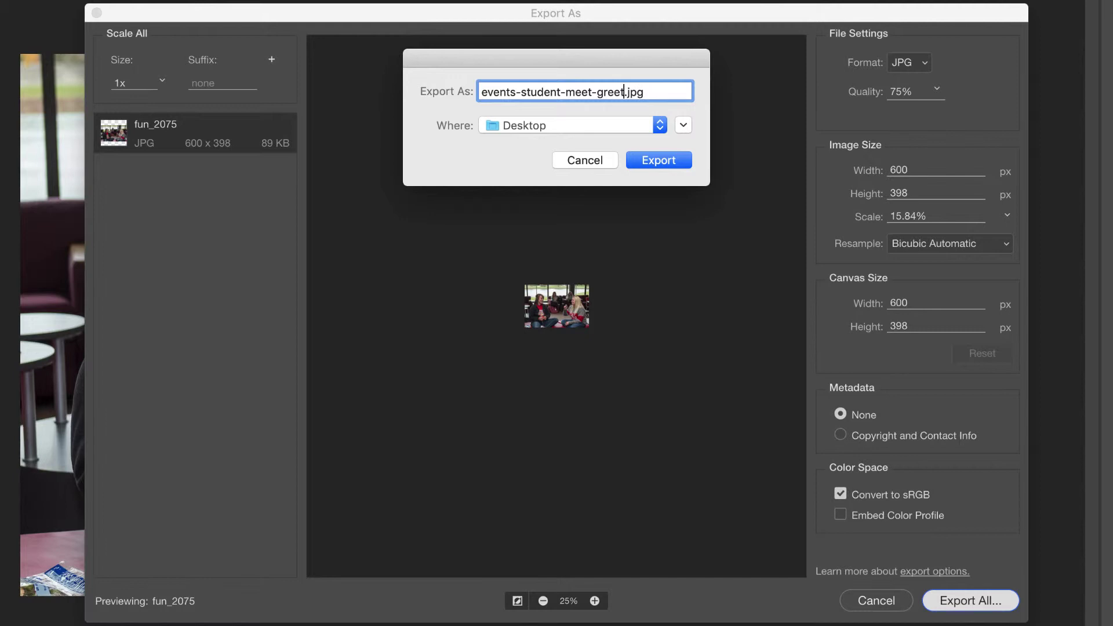
pyautogui.click(652, 158)
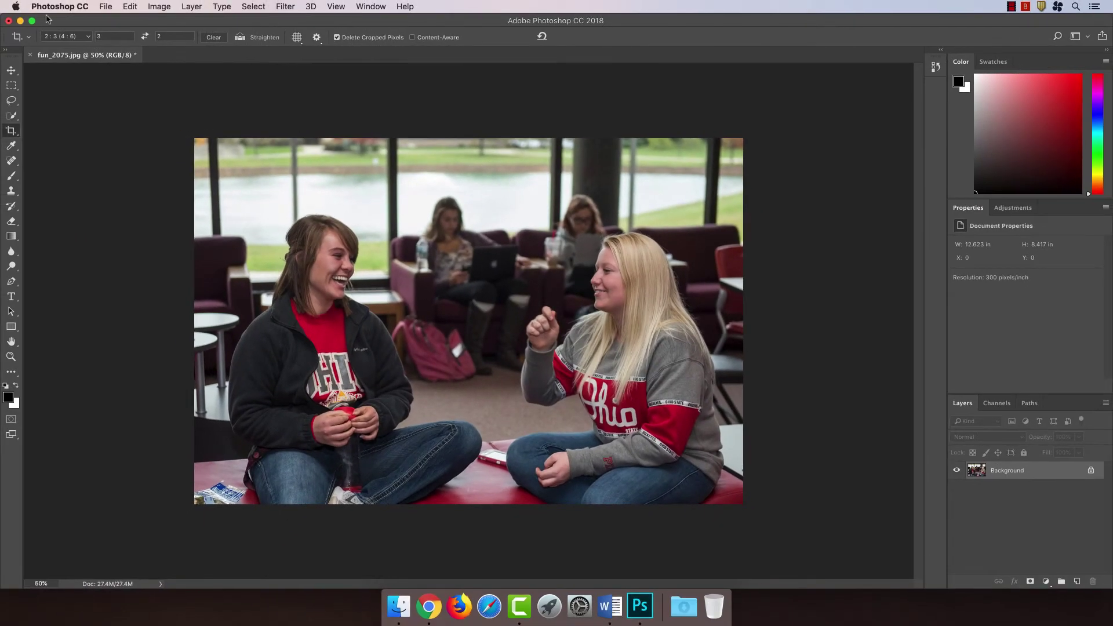
pyautogui.click(20, 21)
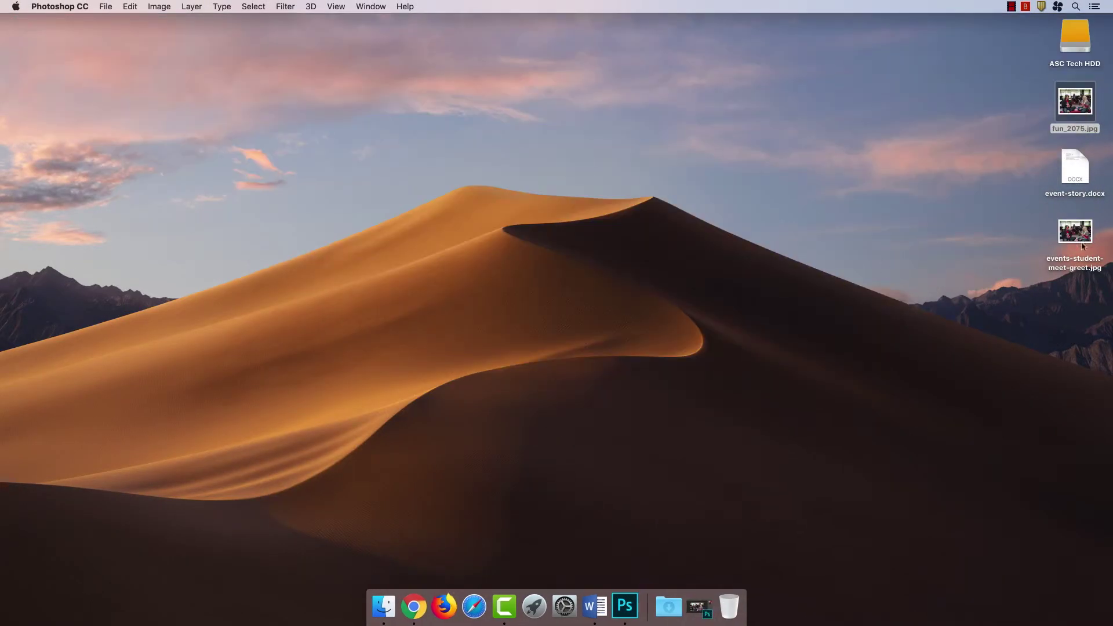
pyautogui.hotkey('ctrl', 'Up')
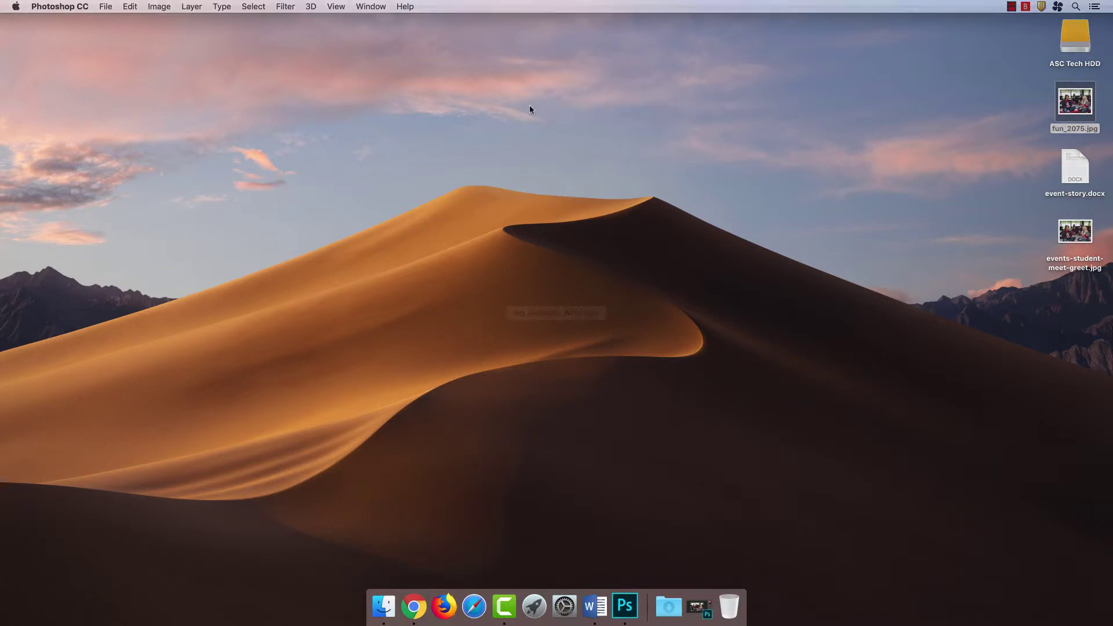
# Upload events-student-meet-greet.jpg through the event's Select Images picker.
pyautogui.click(569, 40)
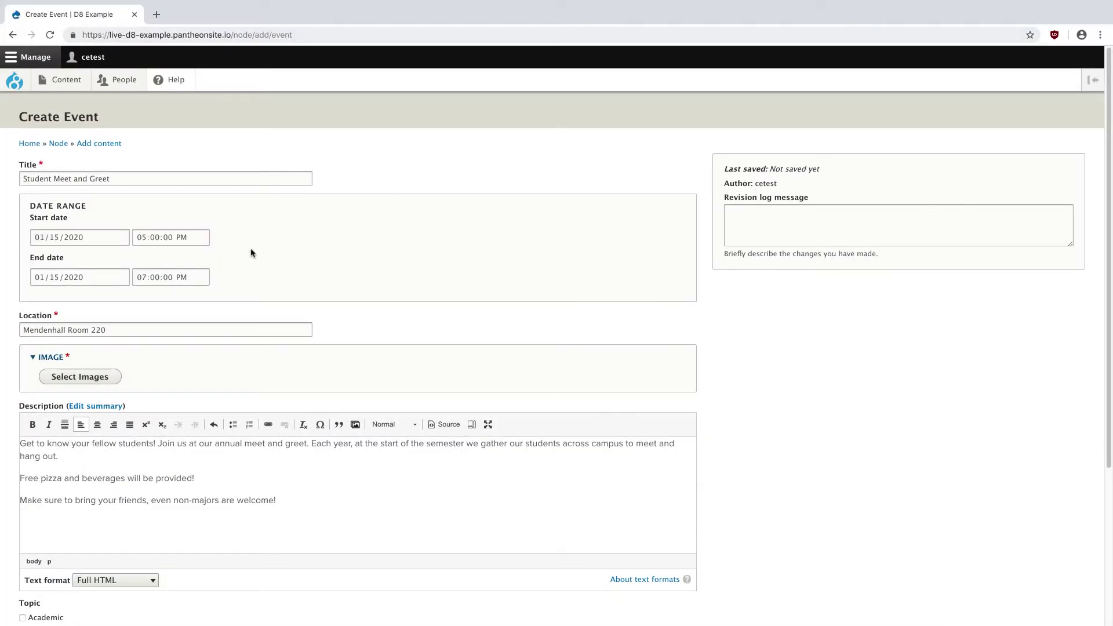
pyautogui.click(95, 377)
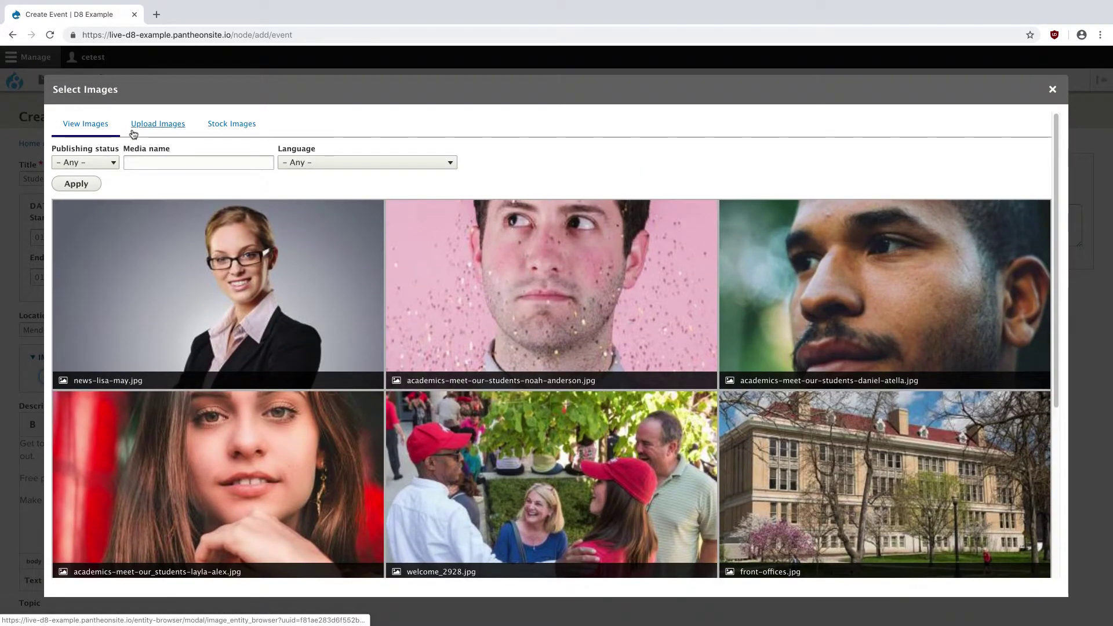
pyautogui.click(138, 129)
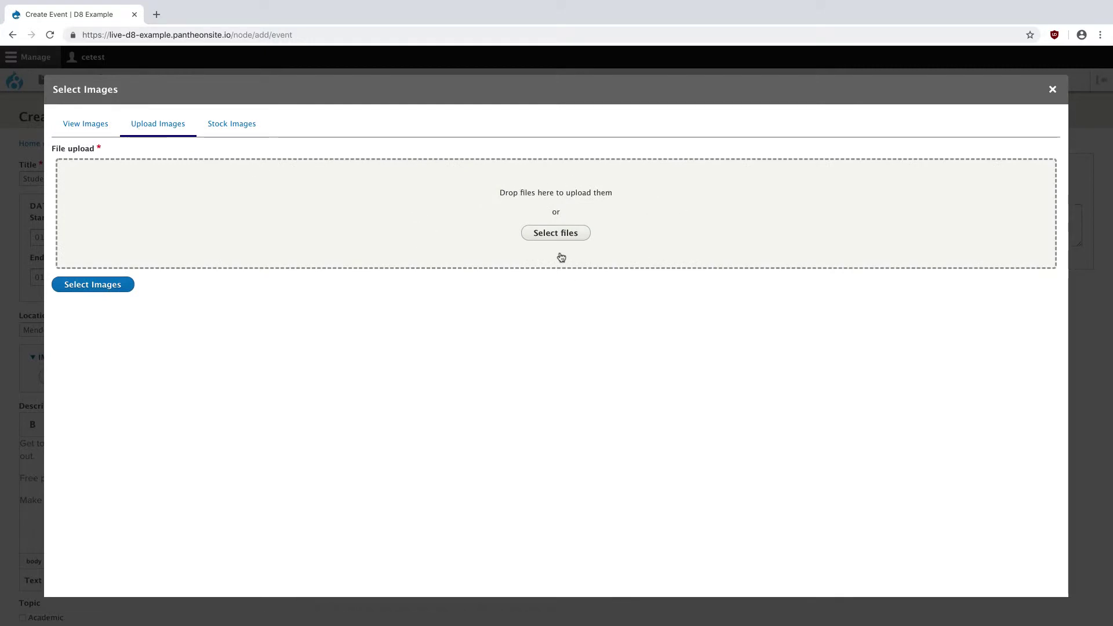
pyautogui.click(584, 237)
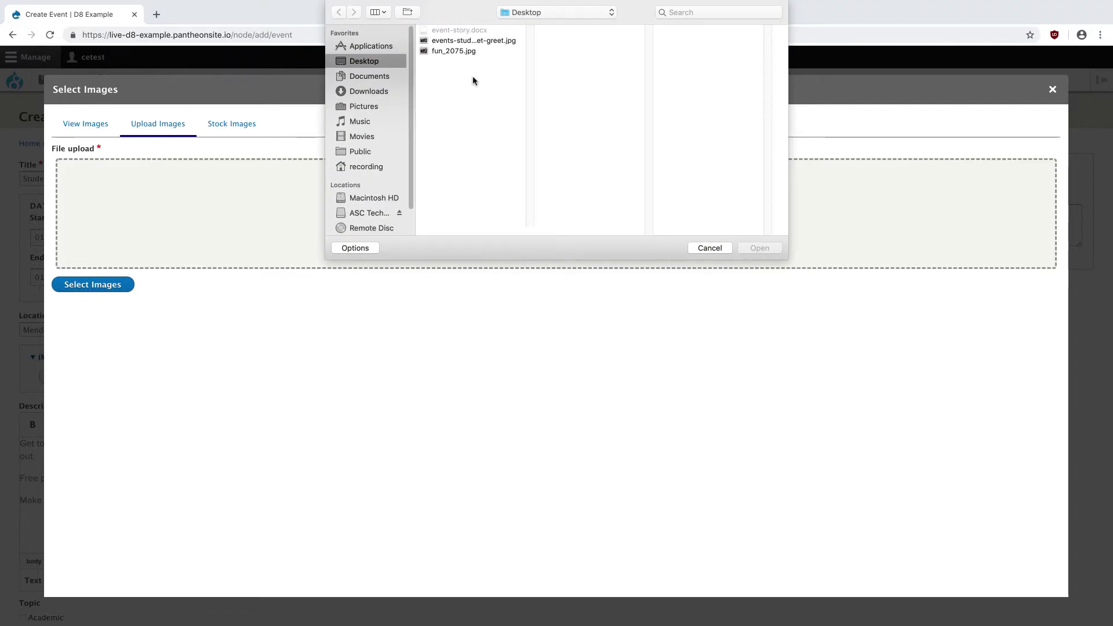
pyautogui.click(511, 42)
pyautogui.click(779, 249)
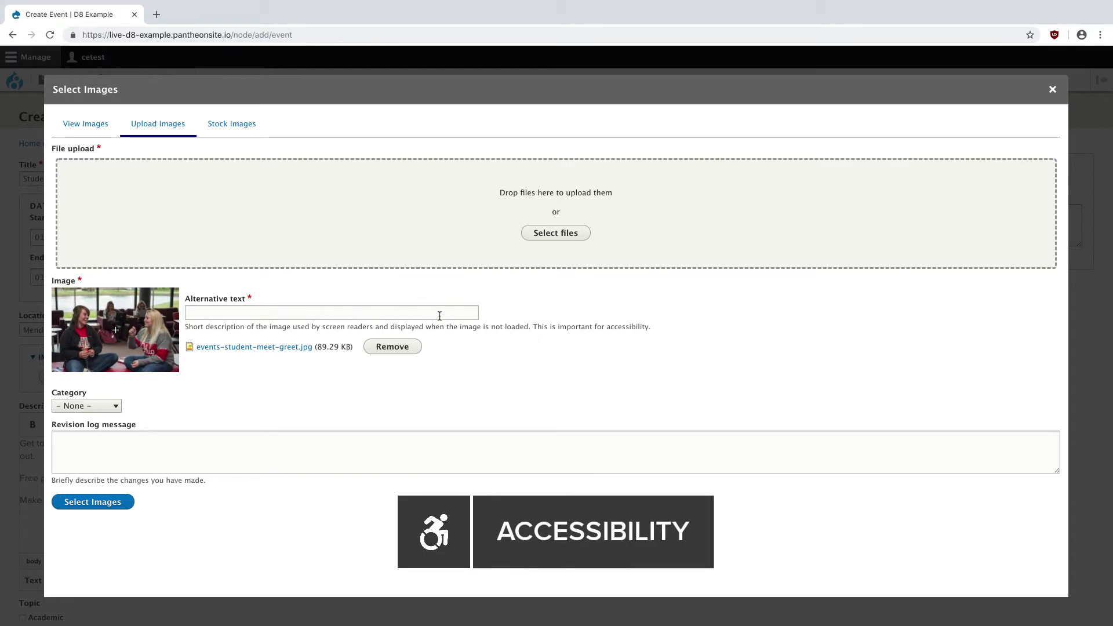
# Give the photo the alternative text 'Two students conversing' and attach it to the event.
pyautogui.click(421, 312)
pyautogui.write('Two student s conversing')
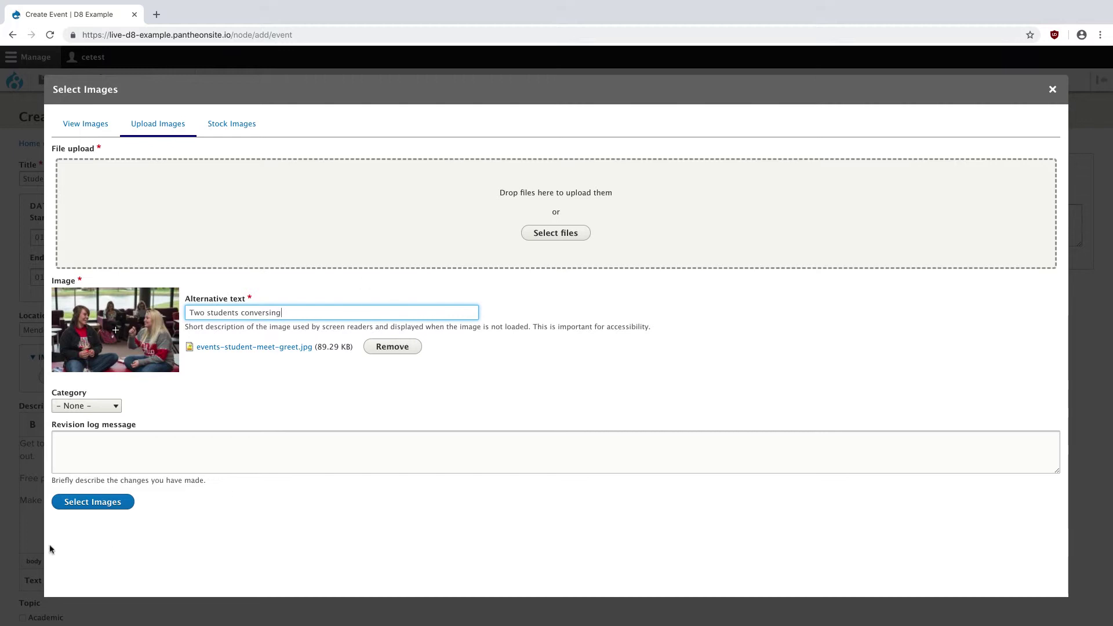
pyautogui.click(78, 507)
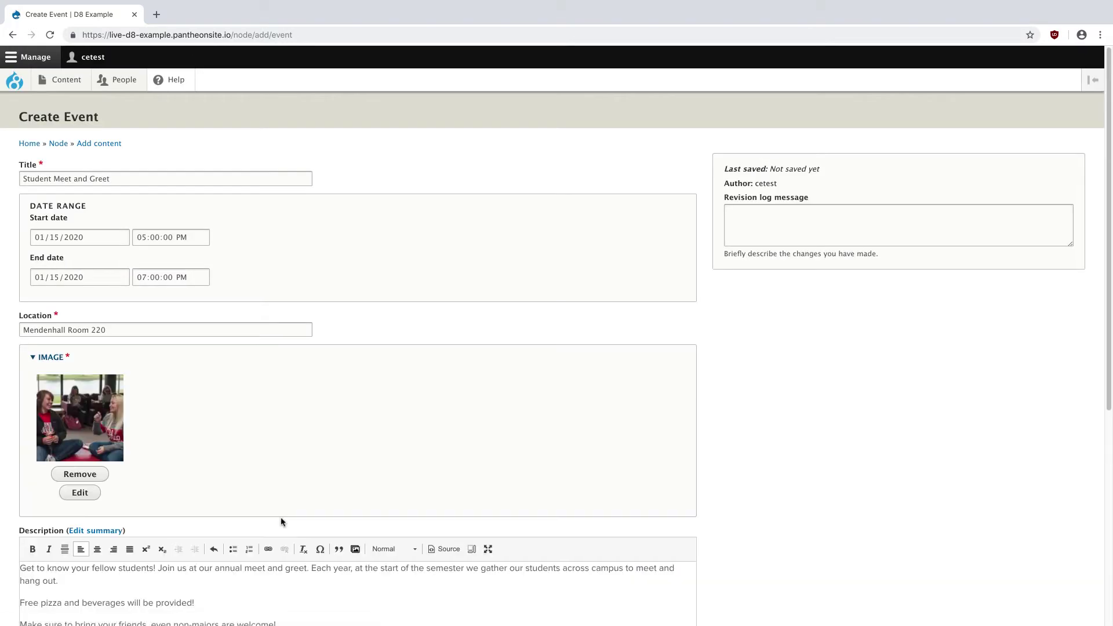
# Tag the event with the Academic topic and Meetup type, then save it.
pyautogui.scroll(-6, 281, 521)
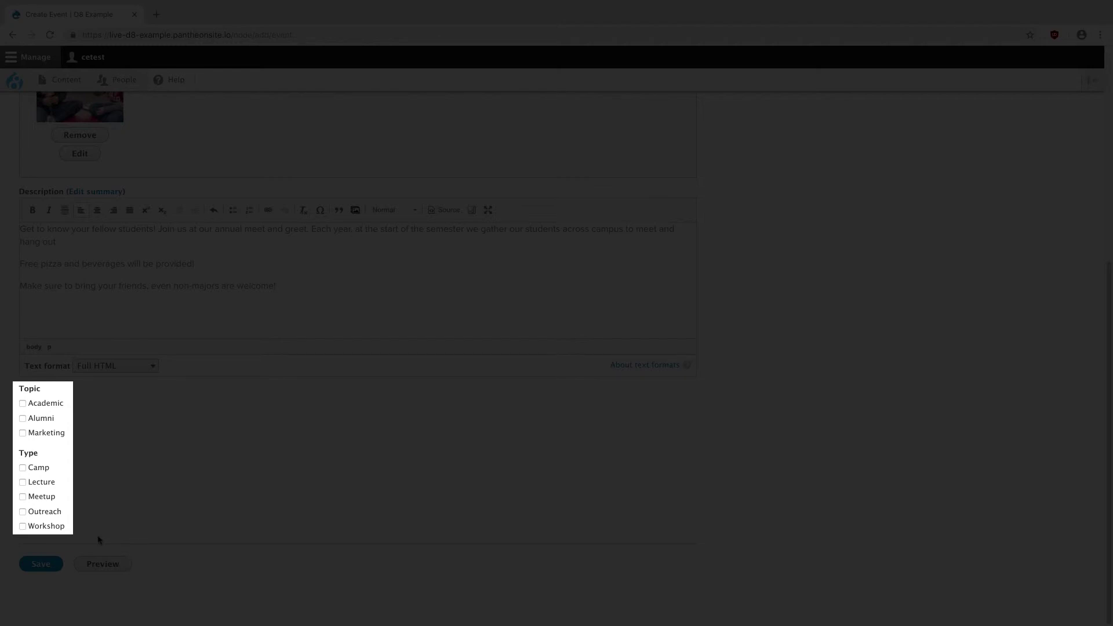
pyautogui.click(55, 404)
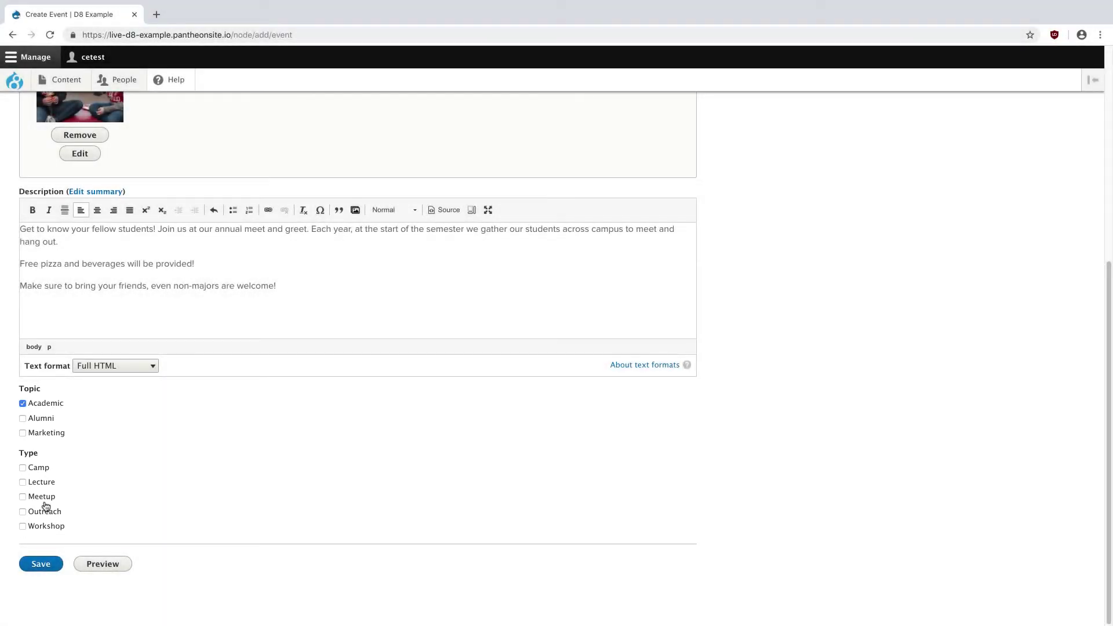
pyautogui.click(43, 498)
pyautogui.click(51, 562)
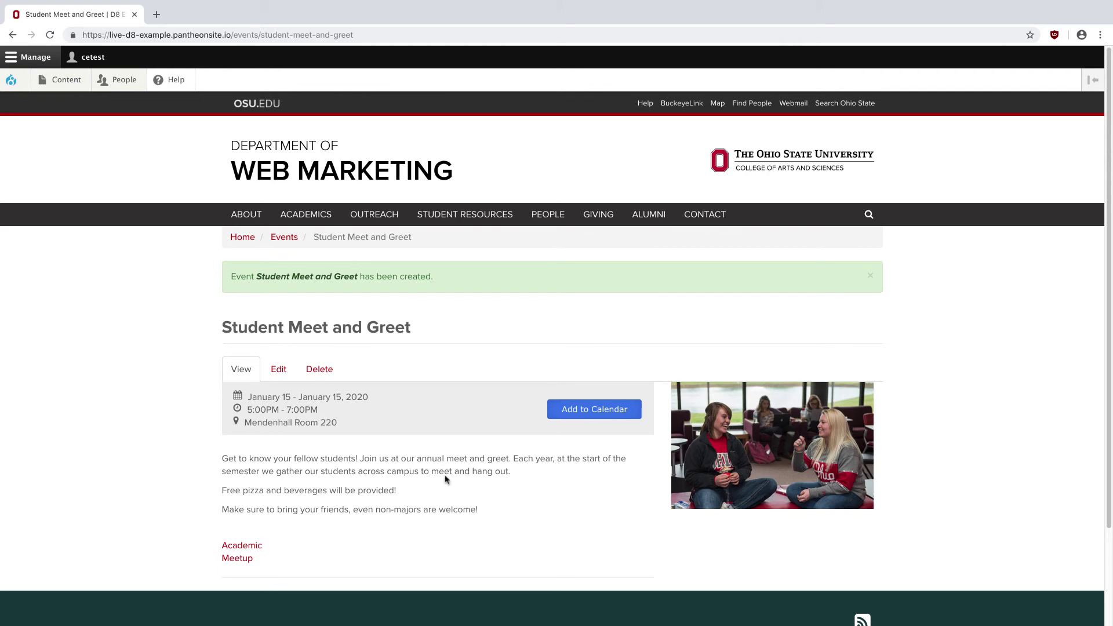
# Check the Events listing, then find Student Meet and Greet under the homepage's Upcoming Events.
pyautogui.click(284, 237)
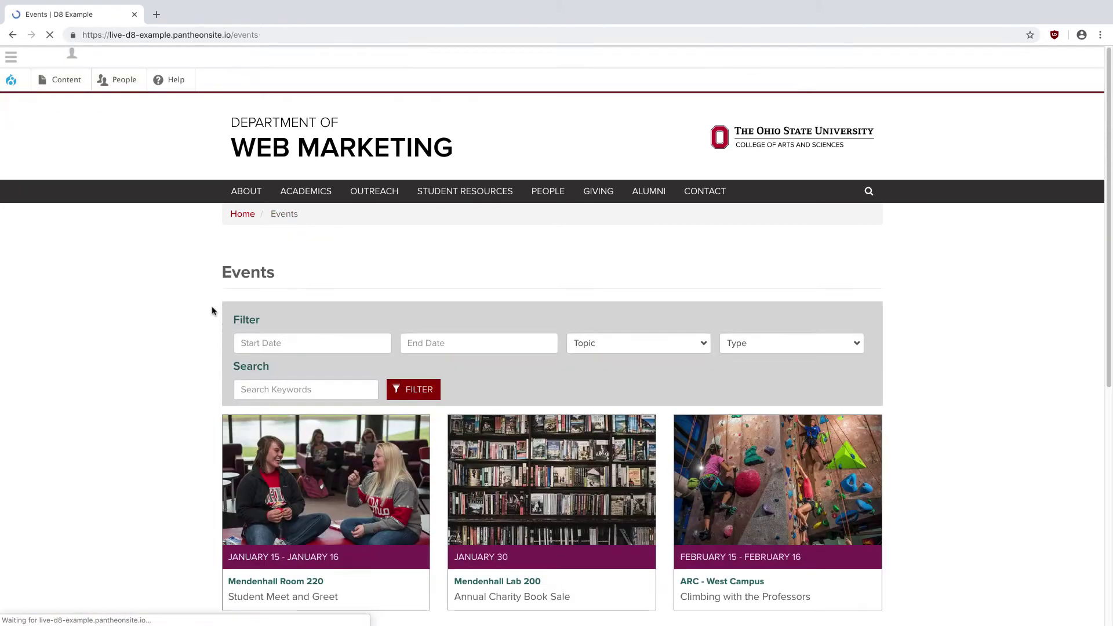
pyautogui.scroll(-4, 215, 316)
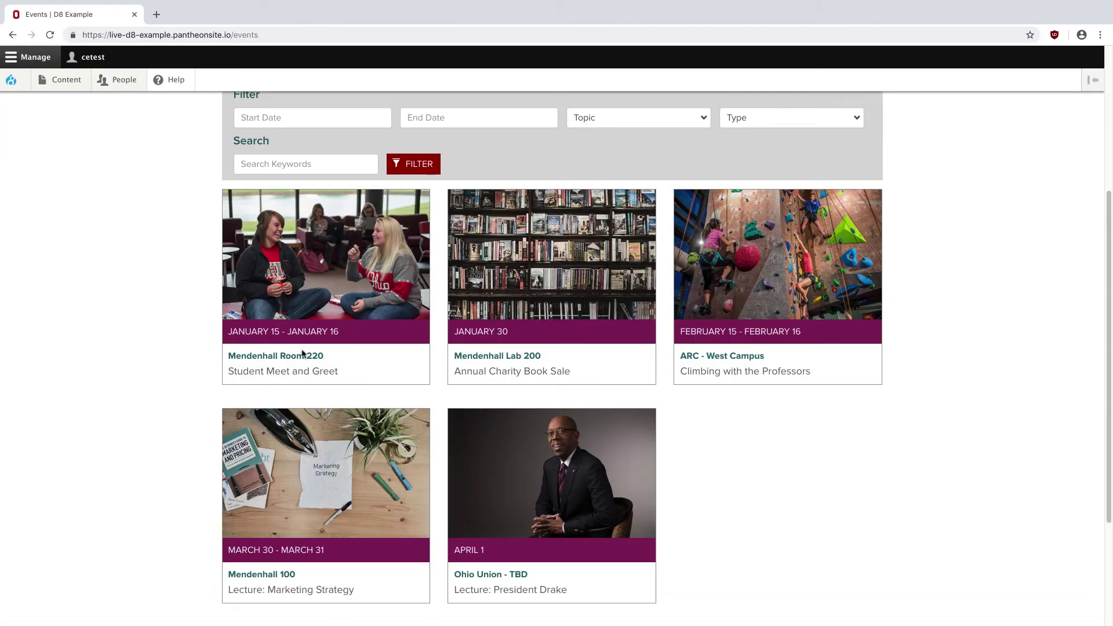
pyautogui.scroll(5, 153, 388)
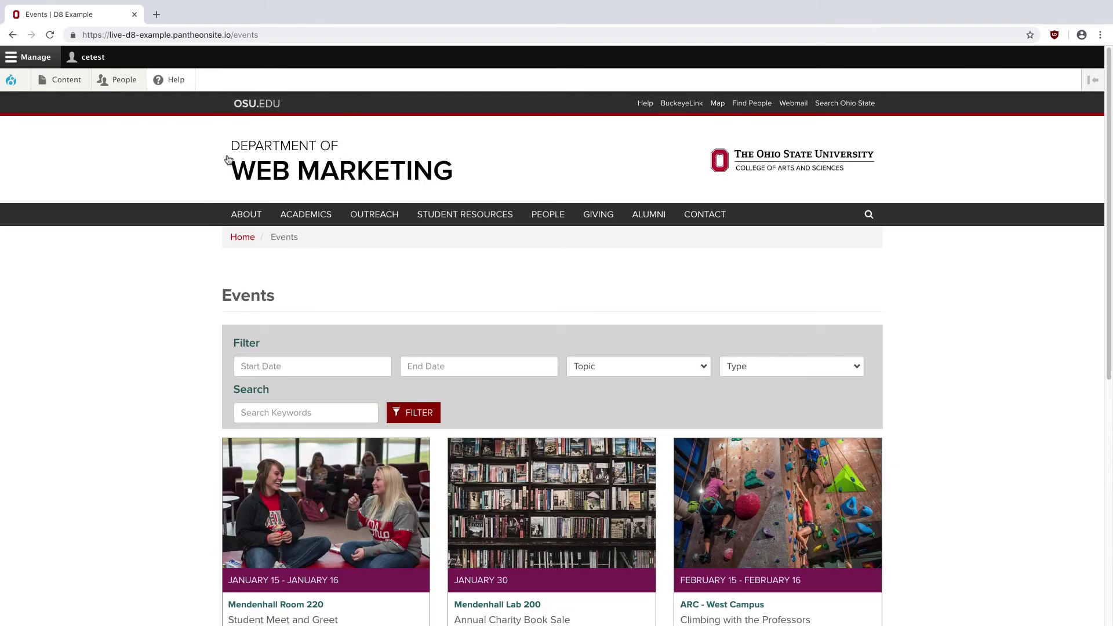
pyautogui.click(255, 173)
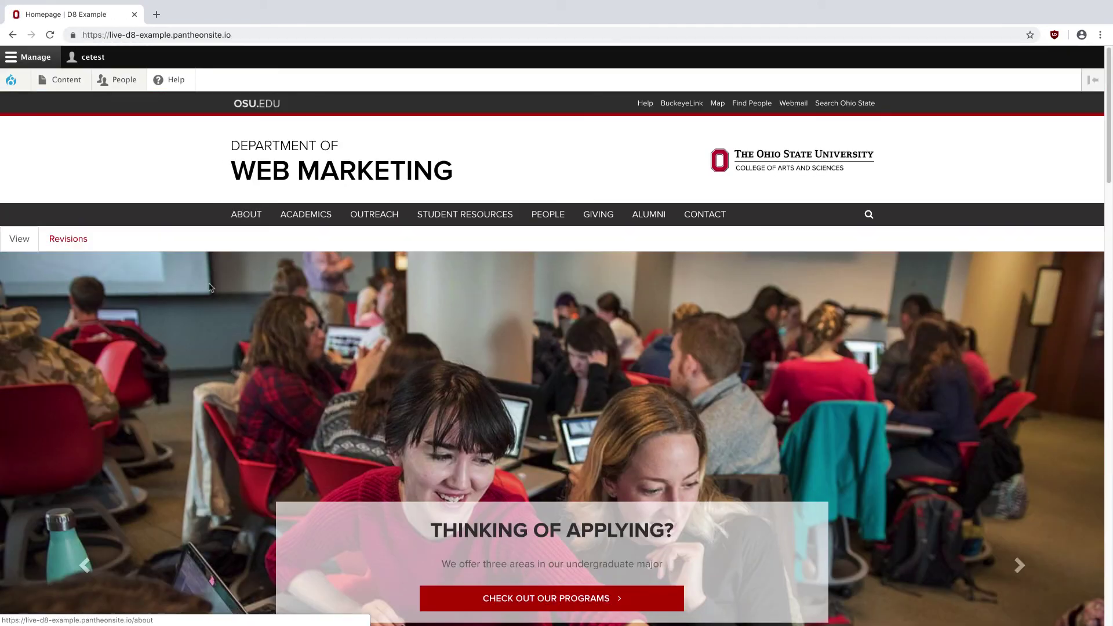
pyautogui.scroll(-15, 210, 287)
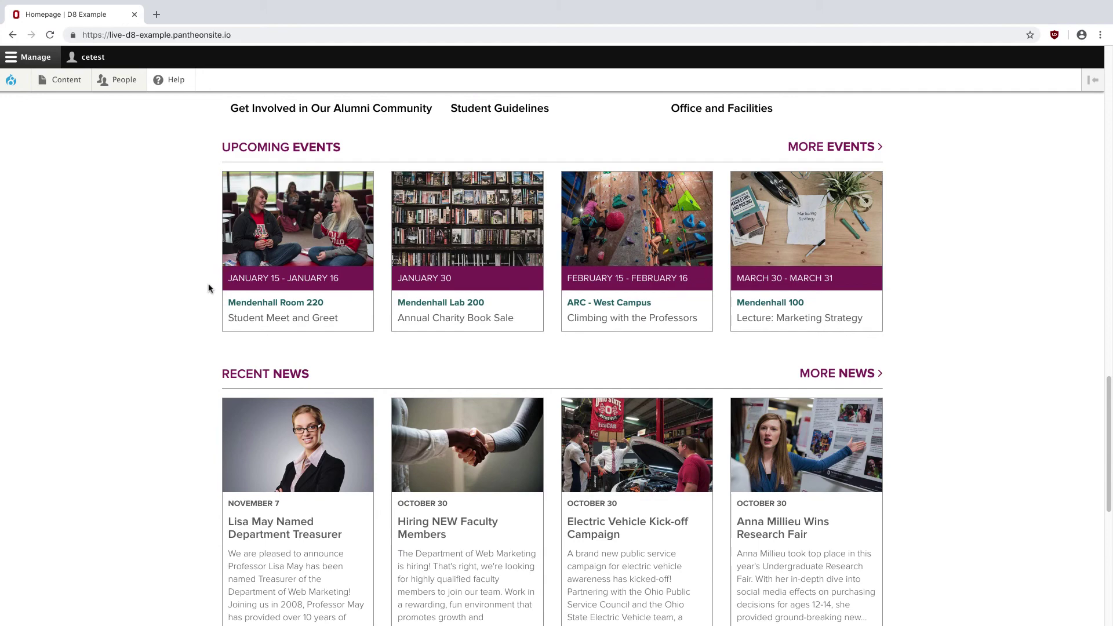